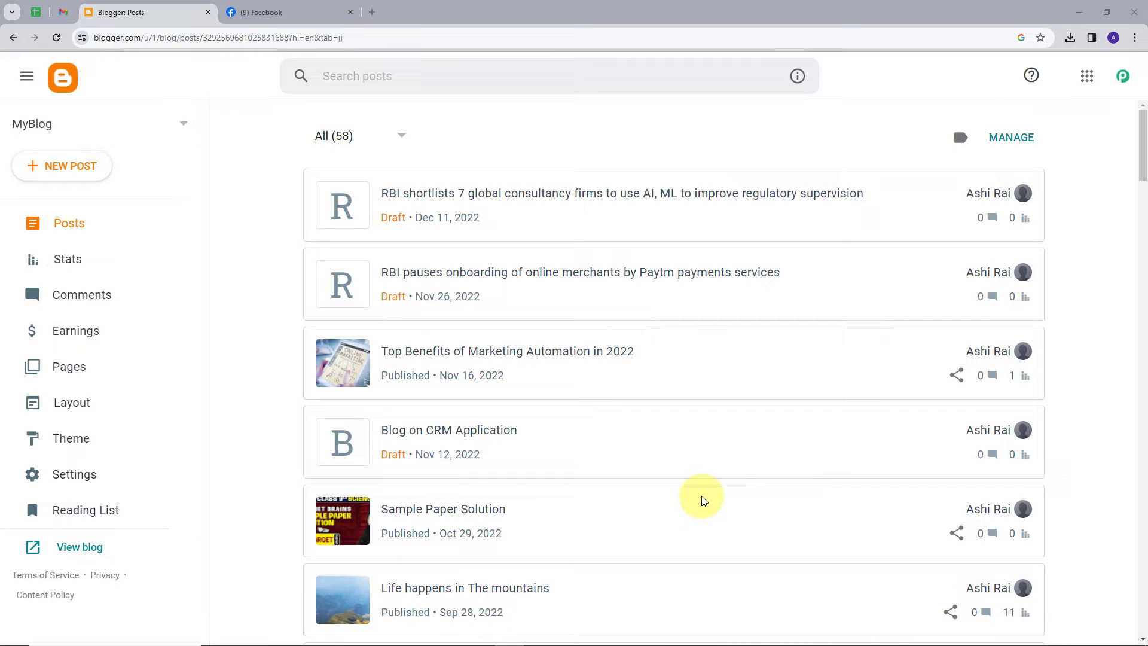
Step: Compare the Facebook page's posts with the Blogger posts list, then start a fresh browser tab
{"action": "left_click", "coordinate": [287, 12]}
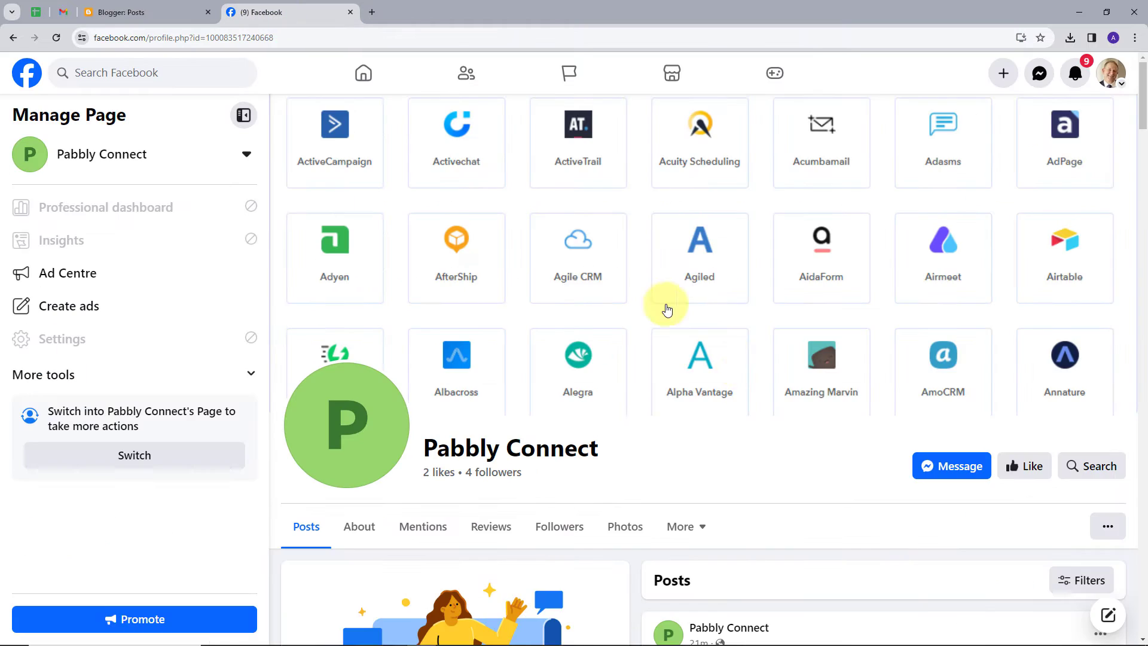
{"action": "scroll", "coordinate": [597, 269], "scroll_direction": "down", "scroll_amount": 5}
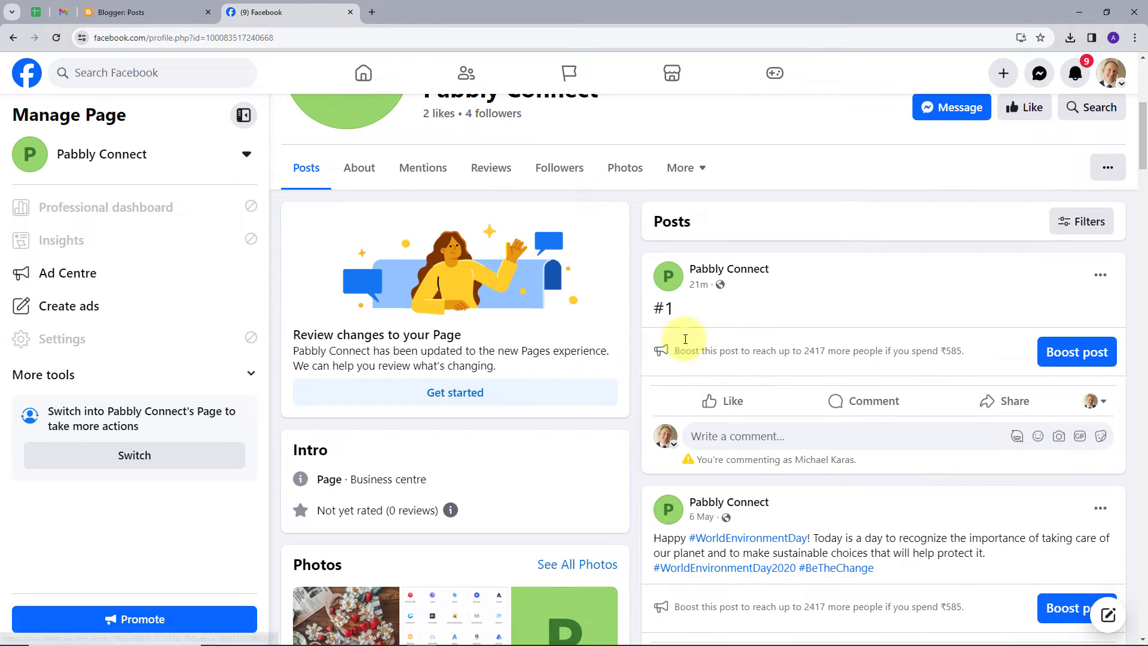
{"action": "left_click", "coordinate": [149, 11]}
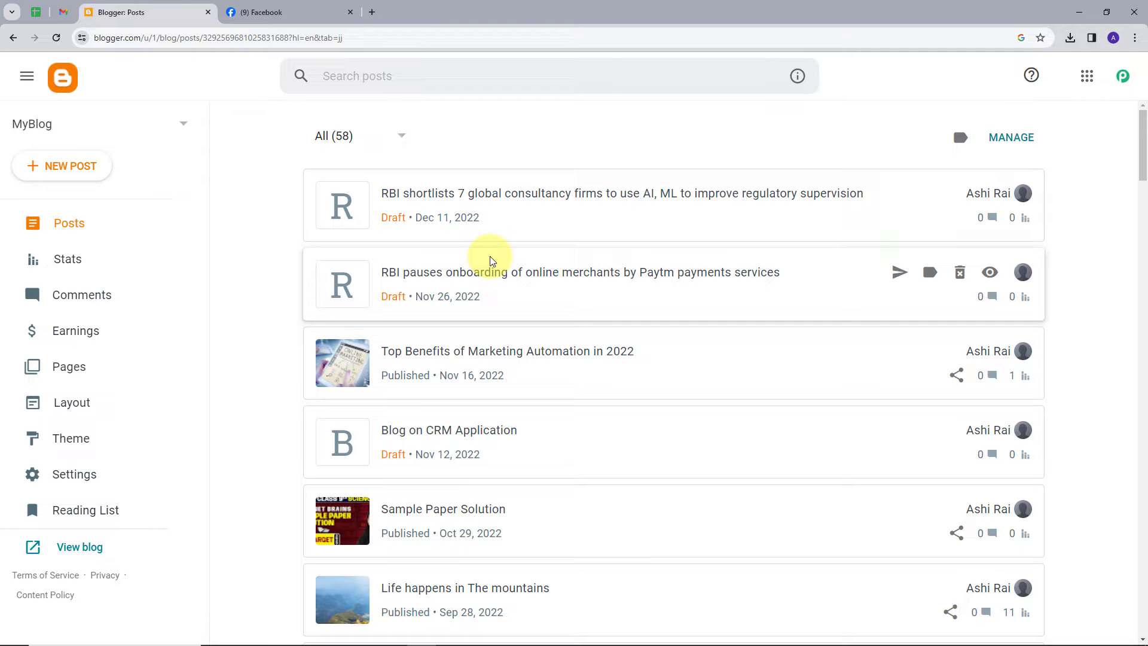
{"action": "left_click", "coordinate": [308, 14]}
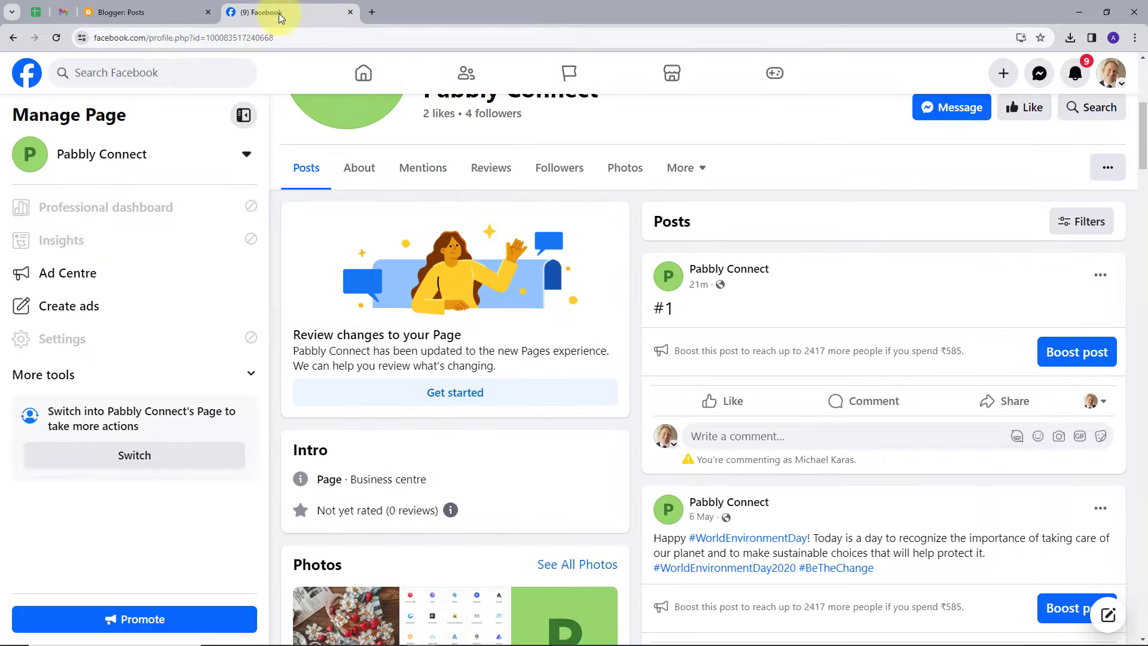
{"action": "scroll", "coordinate": [554, 276], "scroll_direction": "down", "scroll_amount": 5}
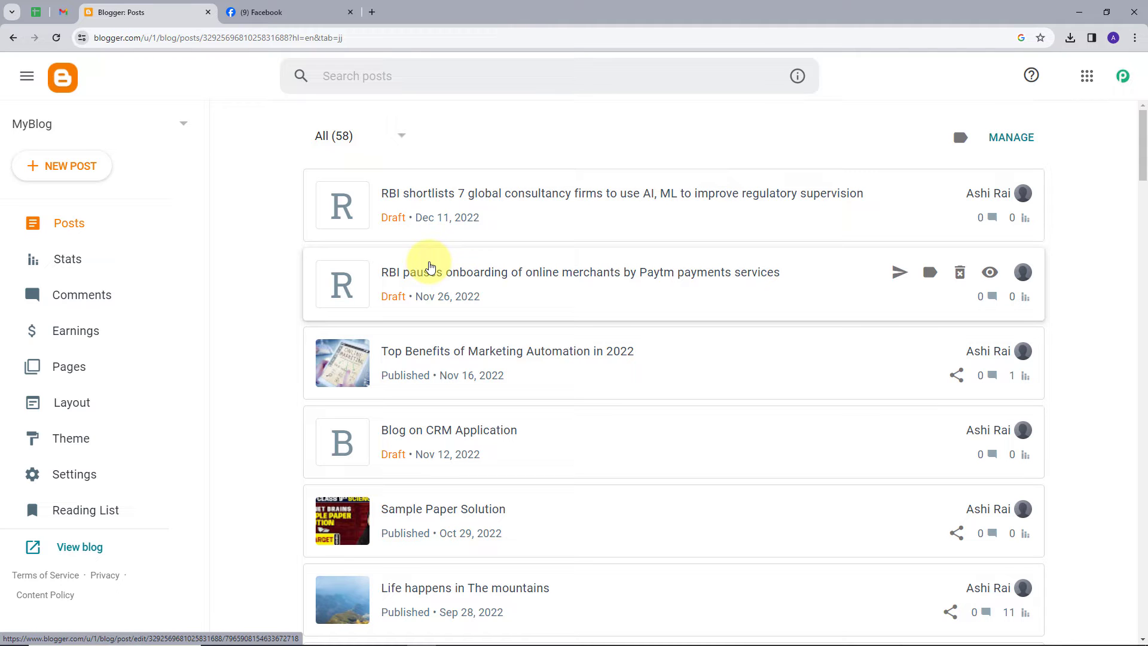
{"action": "left_click", "coordinate": [278, 12]}
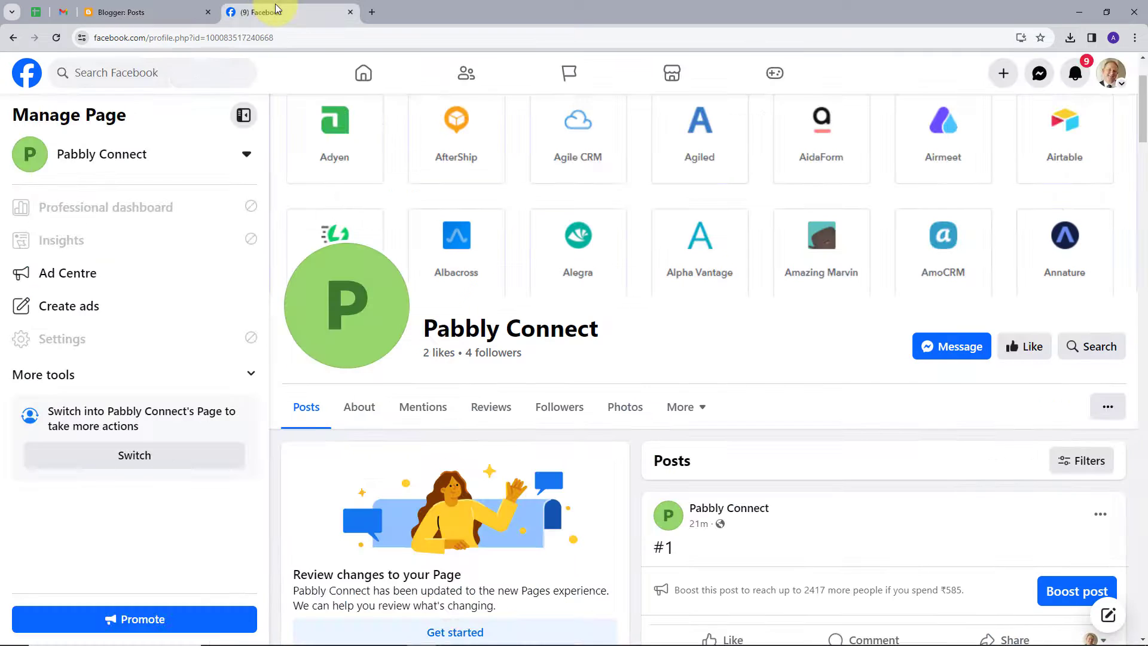
{"action": "left_click", "coordinate": [149, 20]}
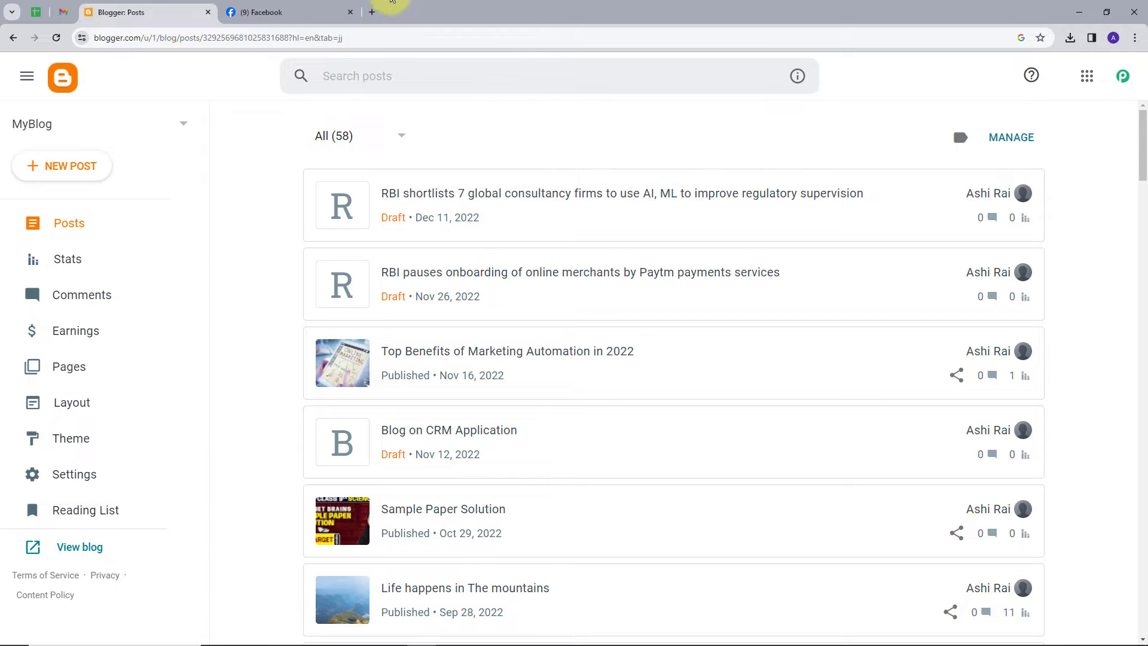
{"action": "left_click", "coordinate": [372, 11]}
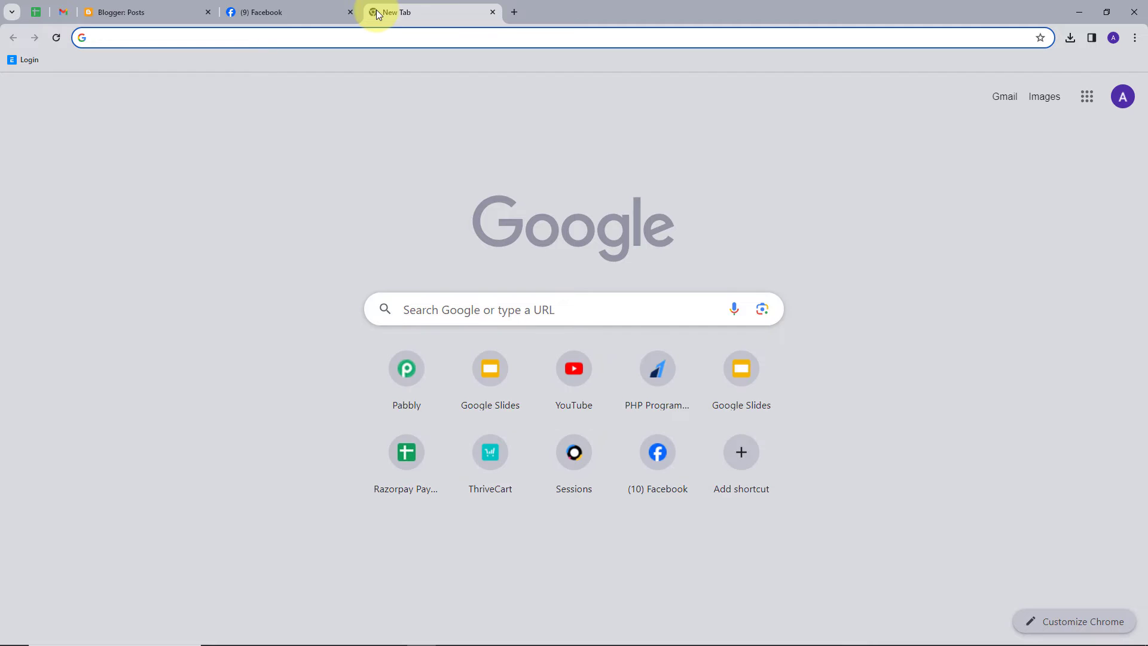
Step: Go to pabbly.com, dismiss the chat popup, and sign in to reach the All Apps list
{"action": "type", "text": "pabbly.com"}
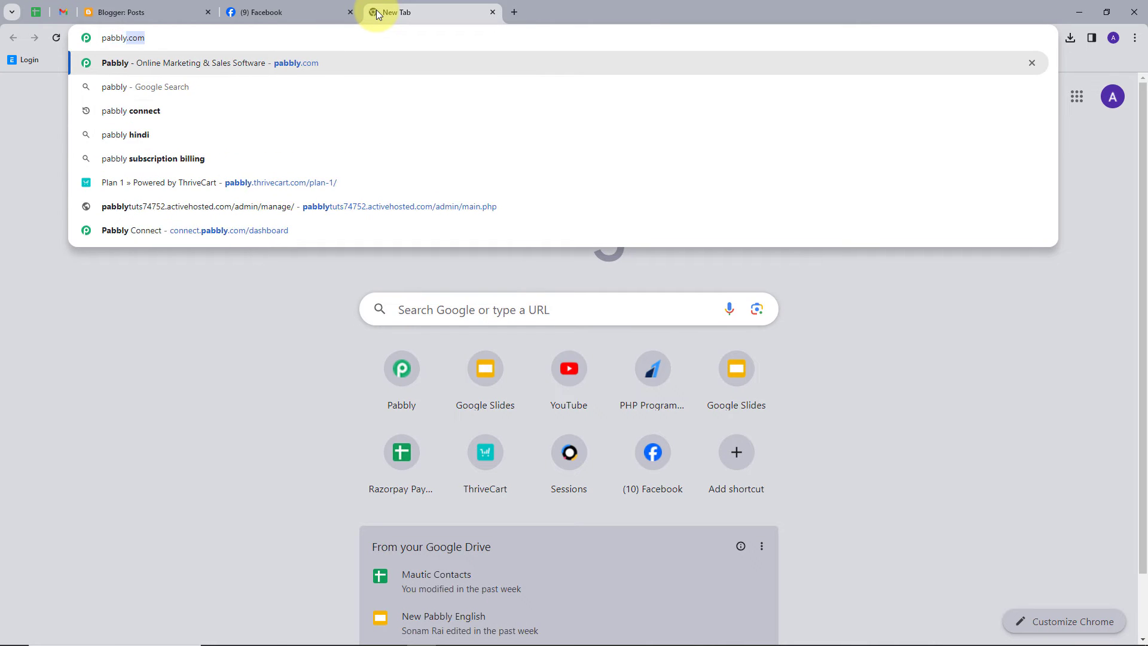
{"action": "key", "text": "Return"}
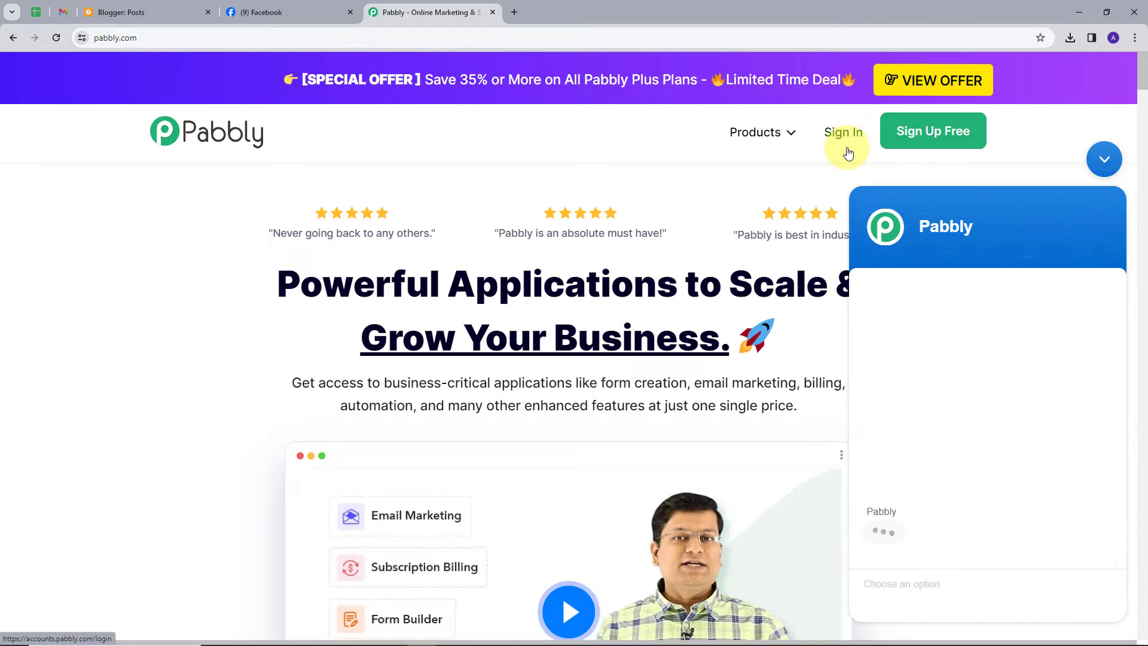
{"action": "left_click", "coordinate": [1106, 159]}
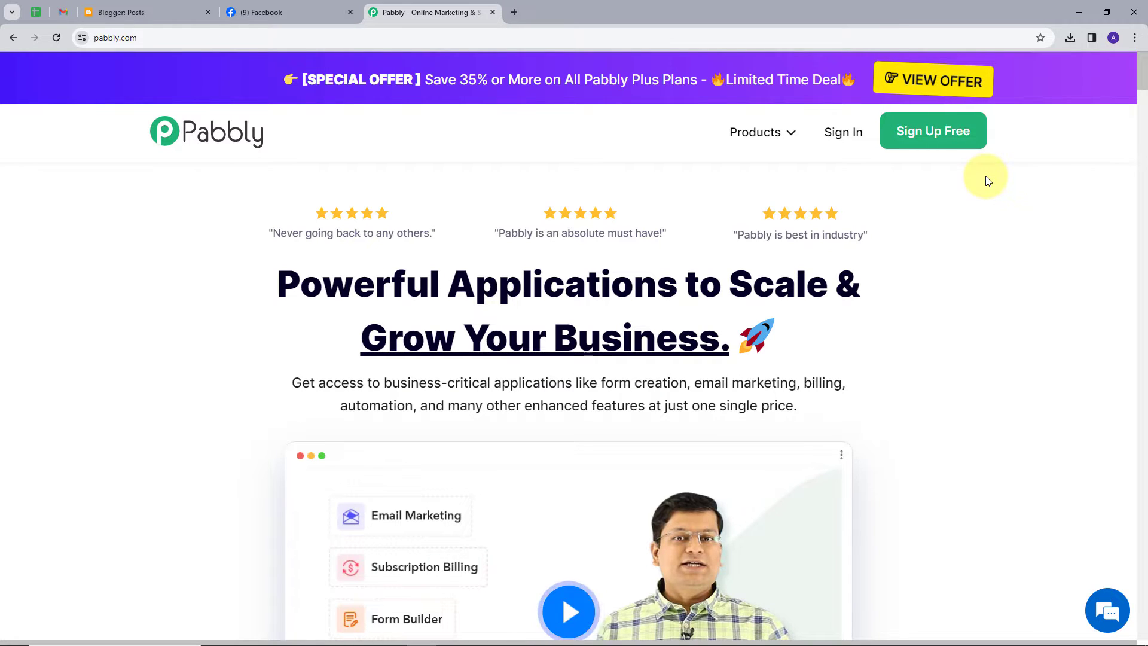
{"action": "left_click", "coordinate": [830, 133]}
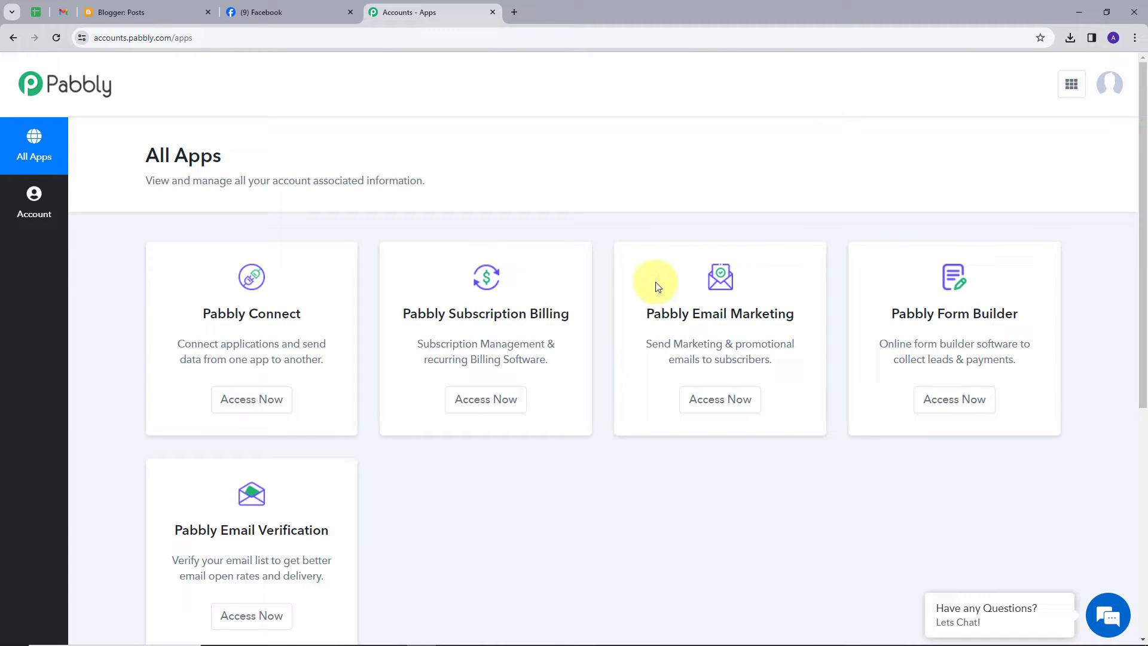
{"action": "scroll", "coordinate": [524, 217], "scroll_direction": "down", "scroll_amount": 1}
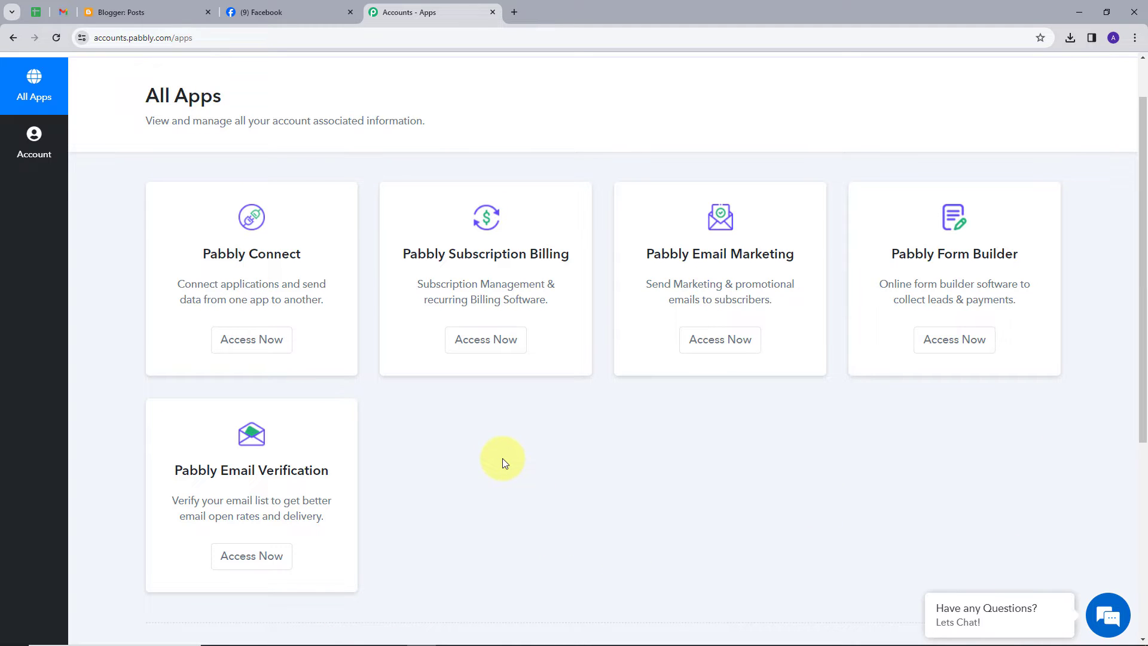
Step: Launch Pabbly Connect from All Apps and begin a new workflow from the dashboard
{"action": "left_click", "coordinate": [273, 345]}
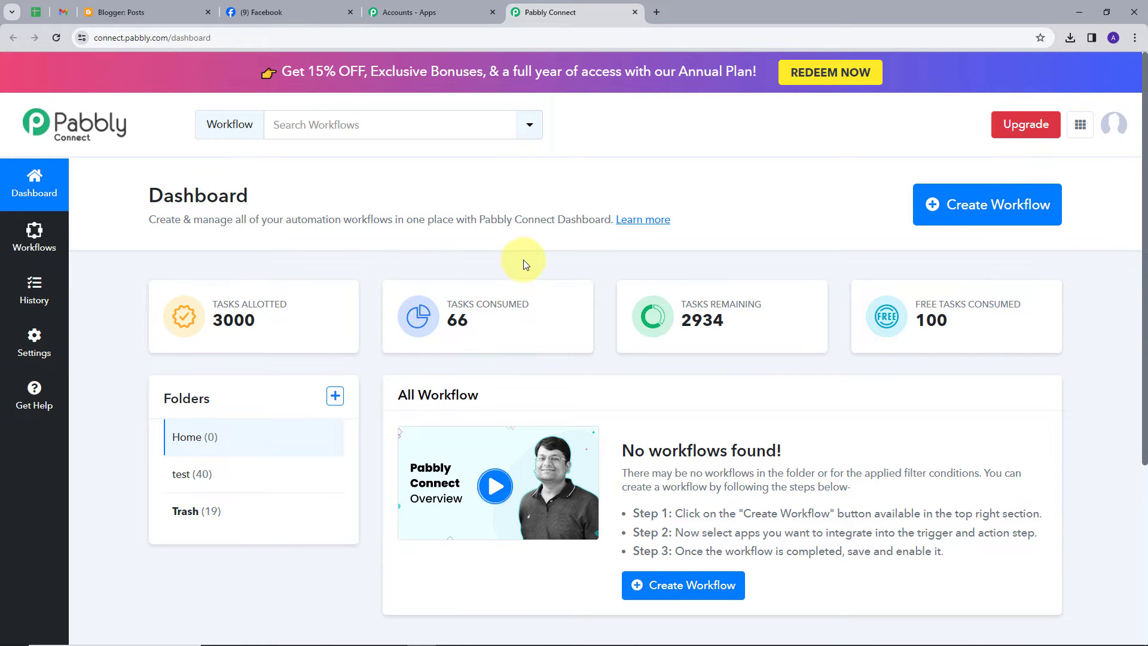
{"action": "scroll", "coordinate": [523, 259], "scroll_direction": "down", "scroll_amount": 2}
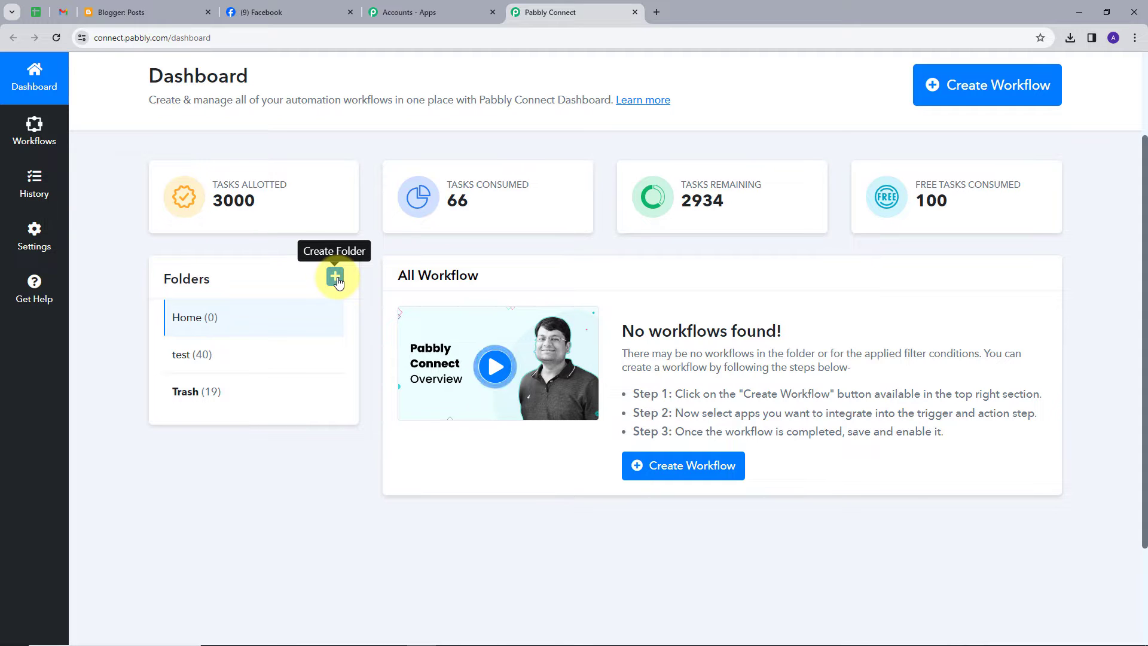
{"action": "scroll", "coordinate": [336, 281], "scroll_direction": "up", "scroll_amount": 1}
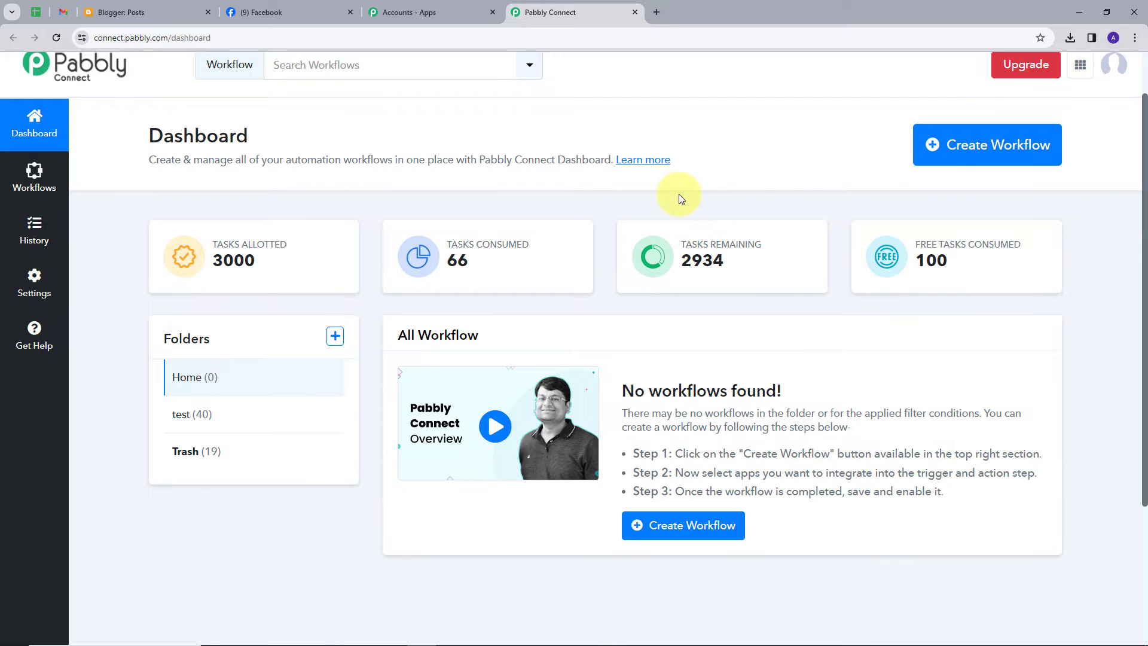
{"action": "left_click", "coordinate": [973, 157]}
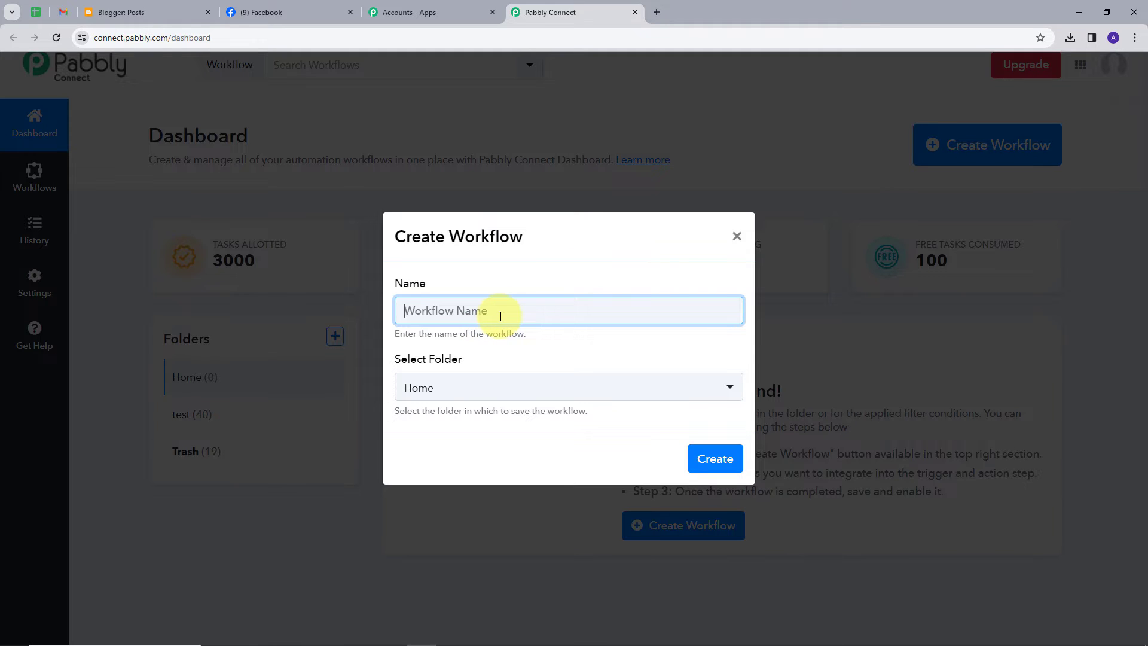
Step: Name the workflow 'Share Blogger Post to Facebook Page' in the Home folder and create it
{"action": "type", "text": "Share Blogger Post to Facebook Page"}
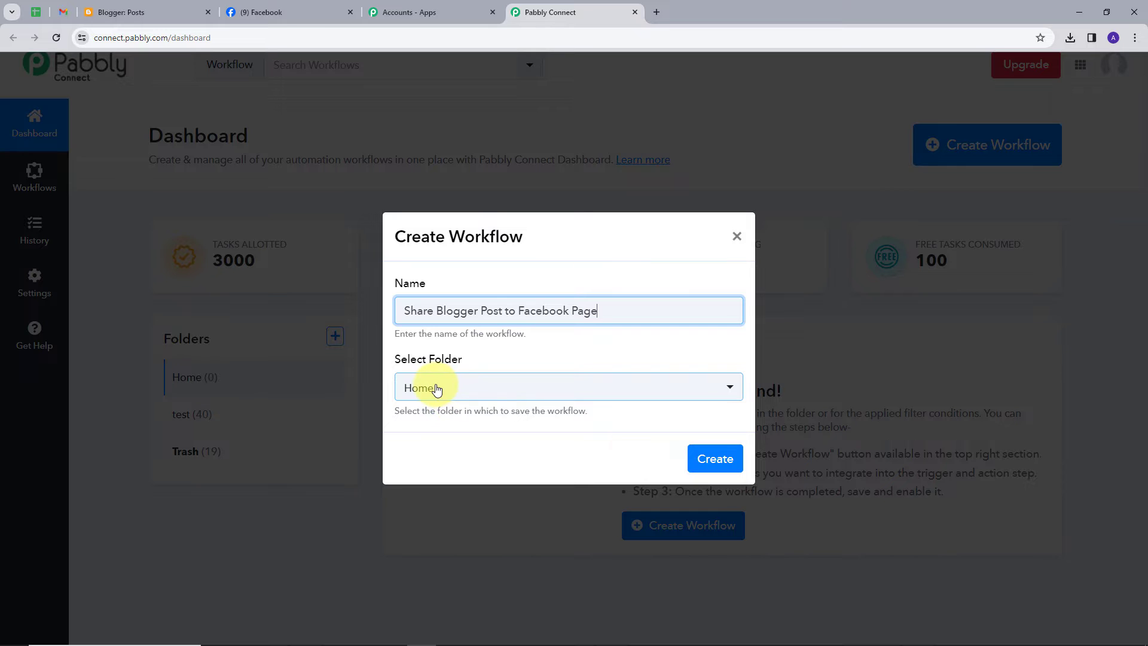
{"action": "left_click", "coordinate": [722, 461]}
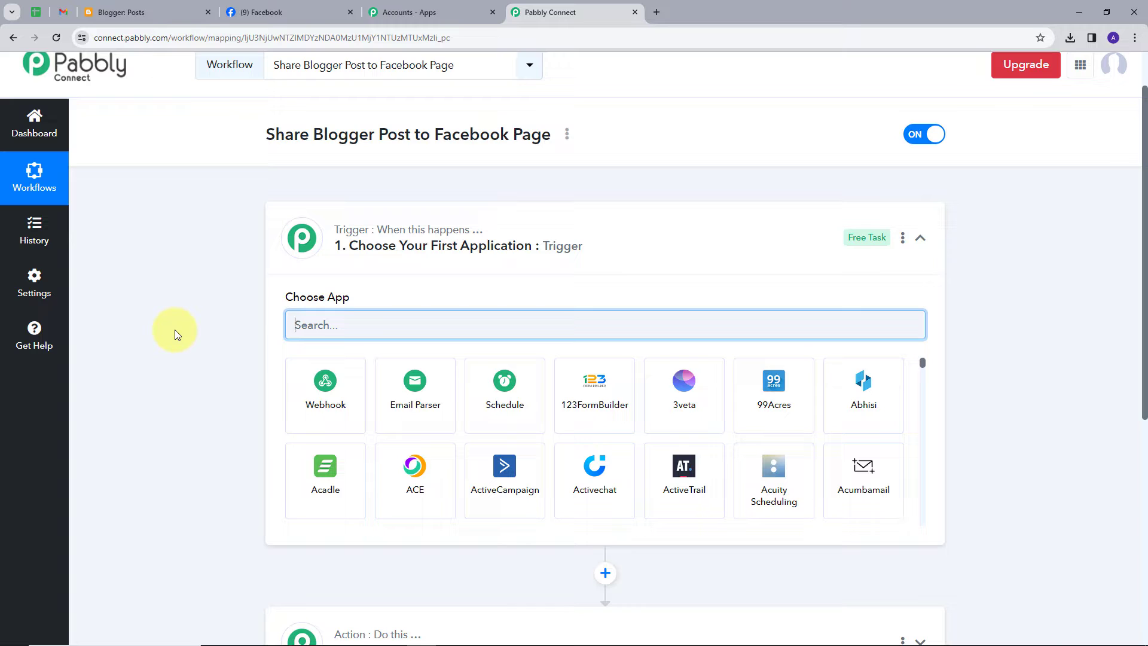
Step: Set the trigger app to Google Blogger and the trigger event to New Post Added
{"action": "scroll", "coordinate": [175, 333], "scroll_direction": "down", "scroll_amount": 2}
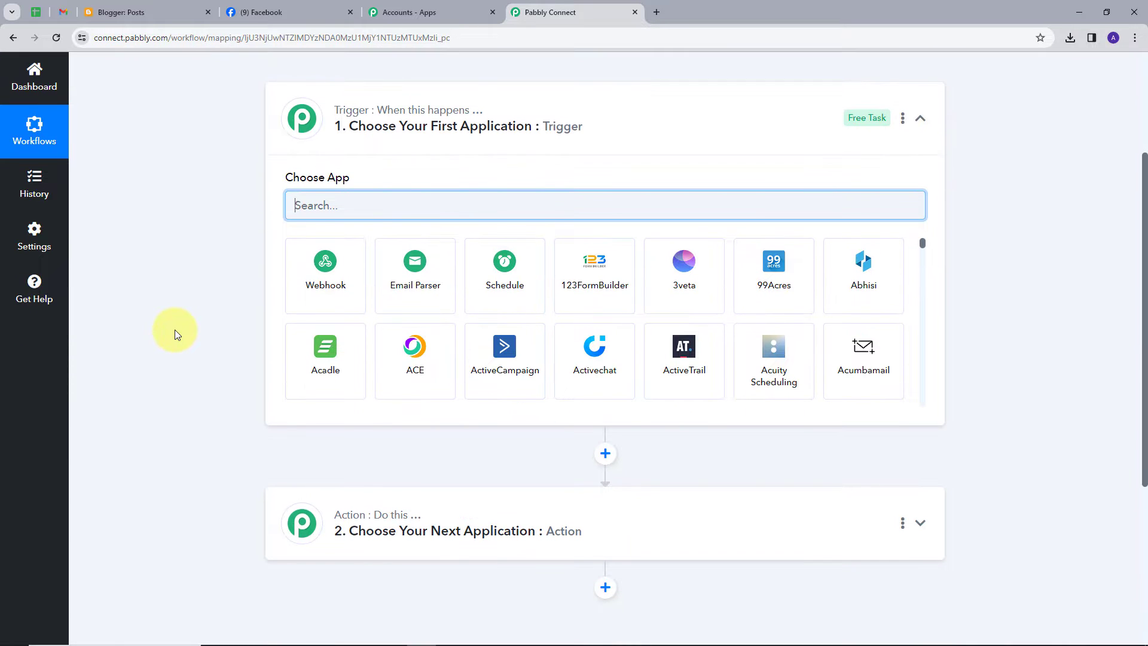
{"action": "mouse_move", "coordinate": [350, 115]}
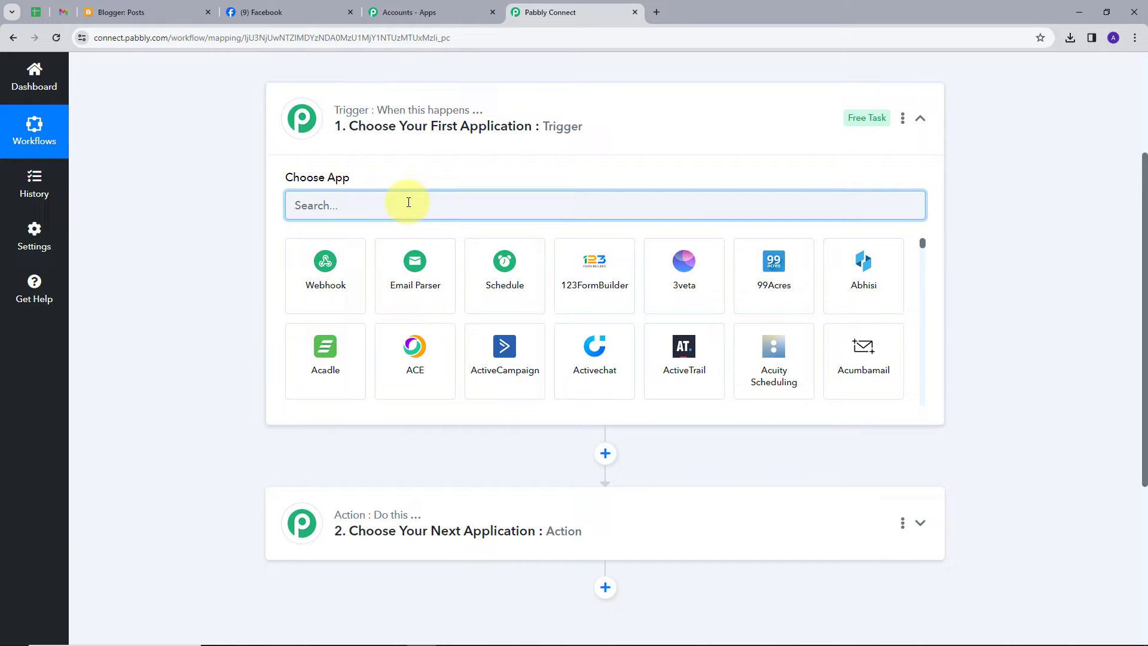
{"action": "type", "text": "blo"}
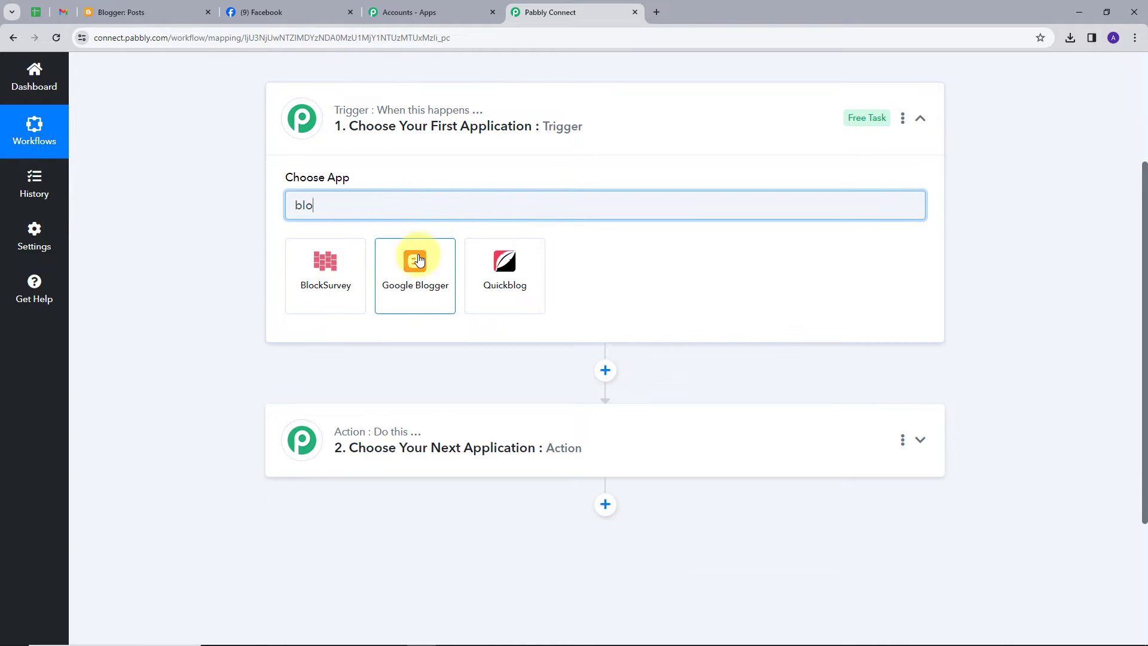
{"action": "left_click", "coordinate": [419, 261]}
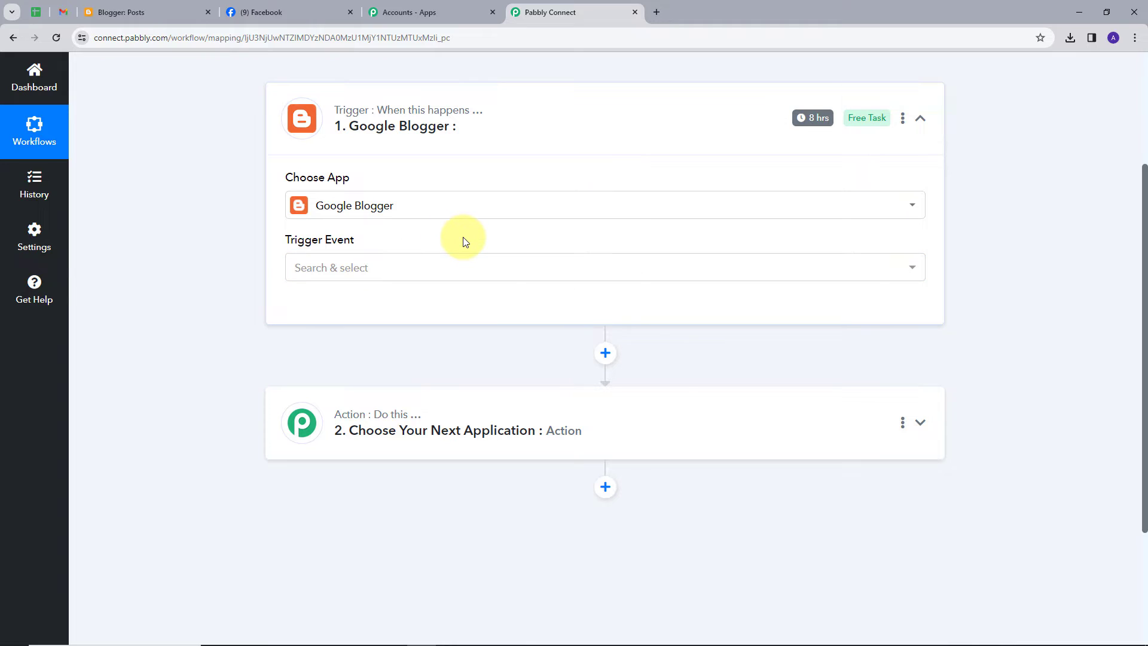
{"action": "left_click", "coordinate": [551, 266]}
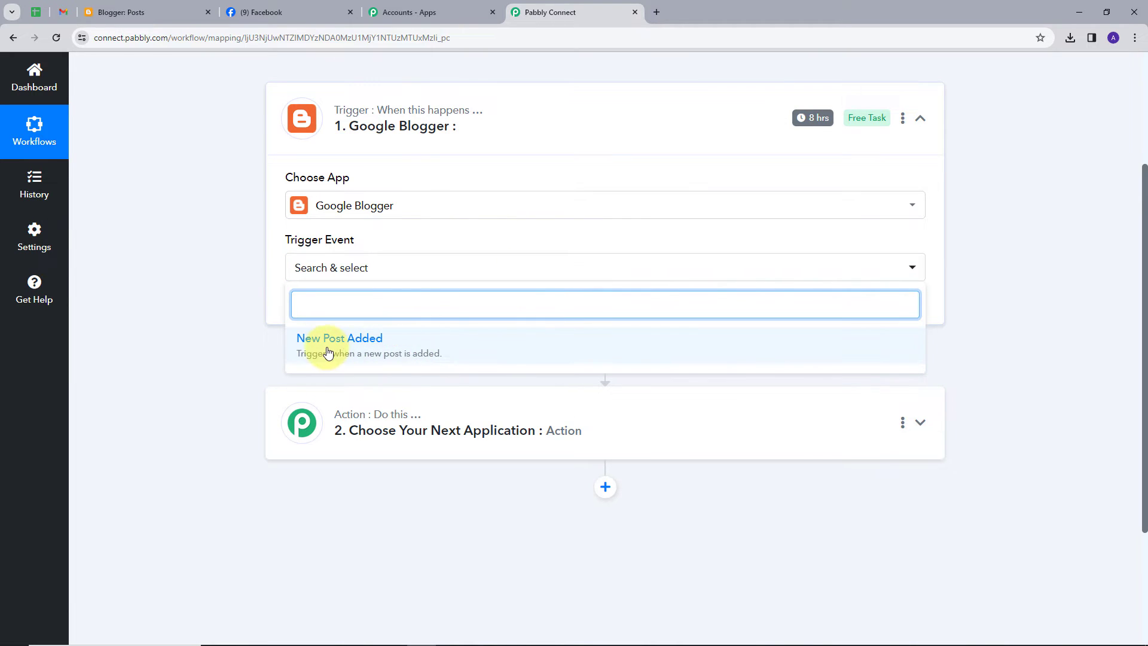
{"action": "left_click", "coordinate": [454, 343]}
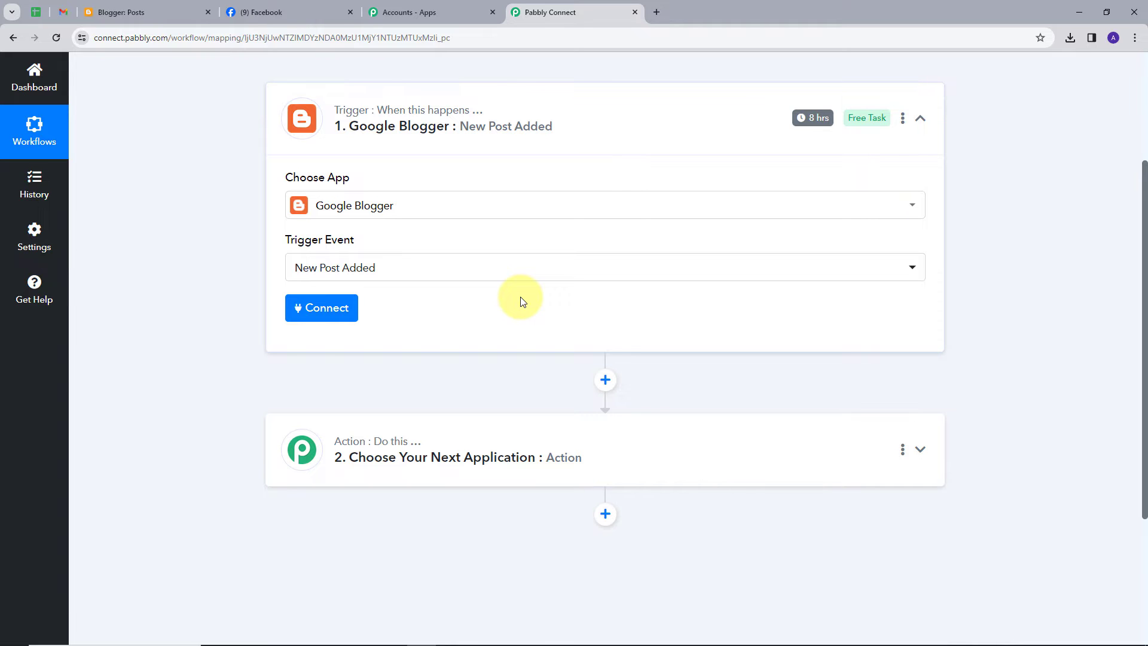
Step: Add a new Google Blogger connection and approve its access with the Google account
{"action": "left_click", "coordinate": [317, 316]}
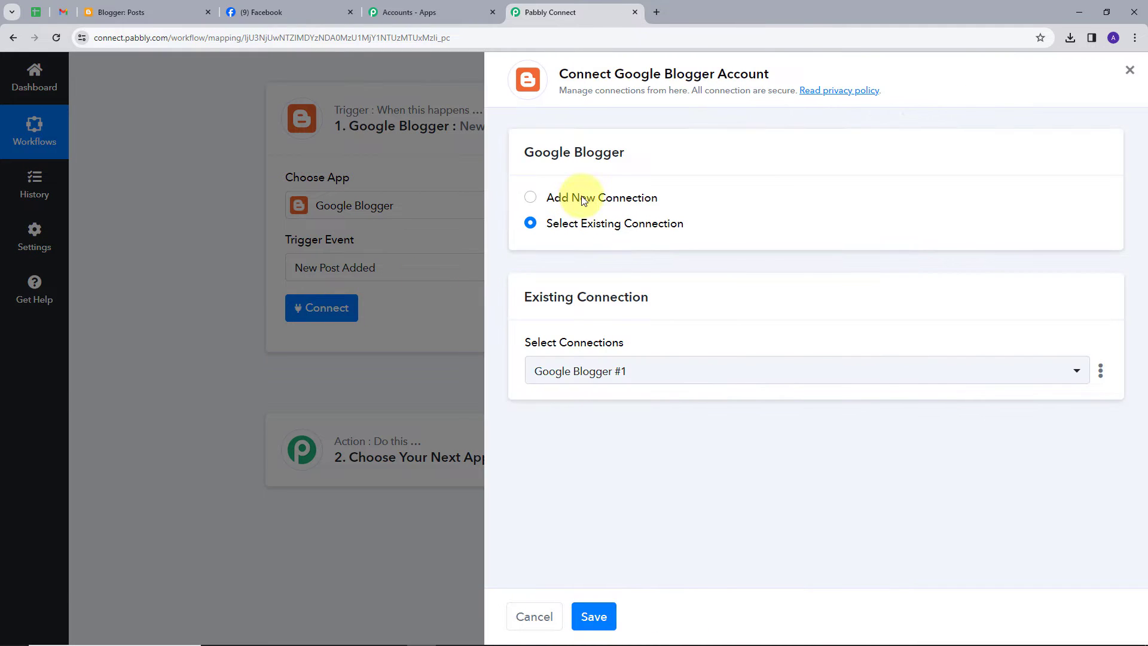
{"action": "left_click", "coordinate": [584, 197]}
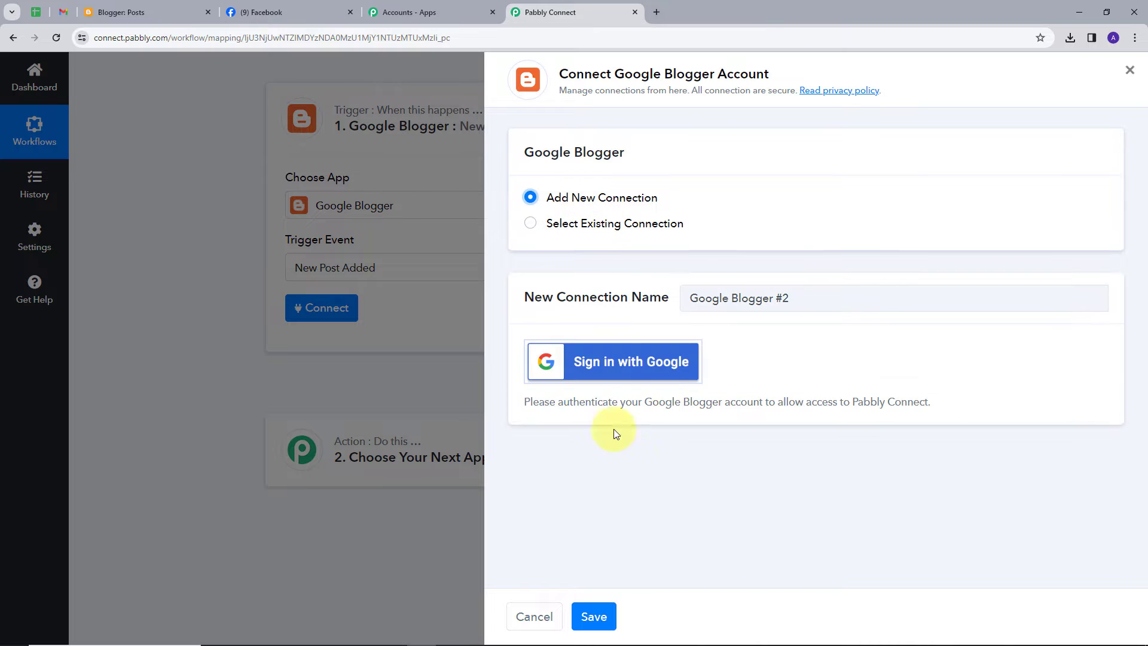
{"action": "left_click", "coordinate": [616, 373]}
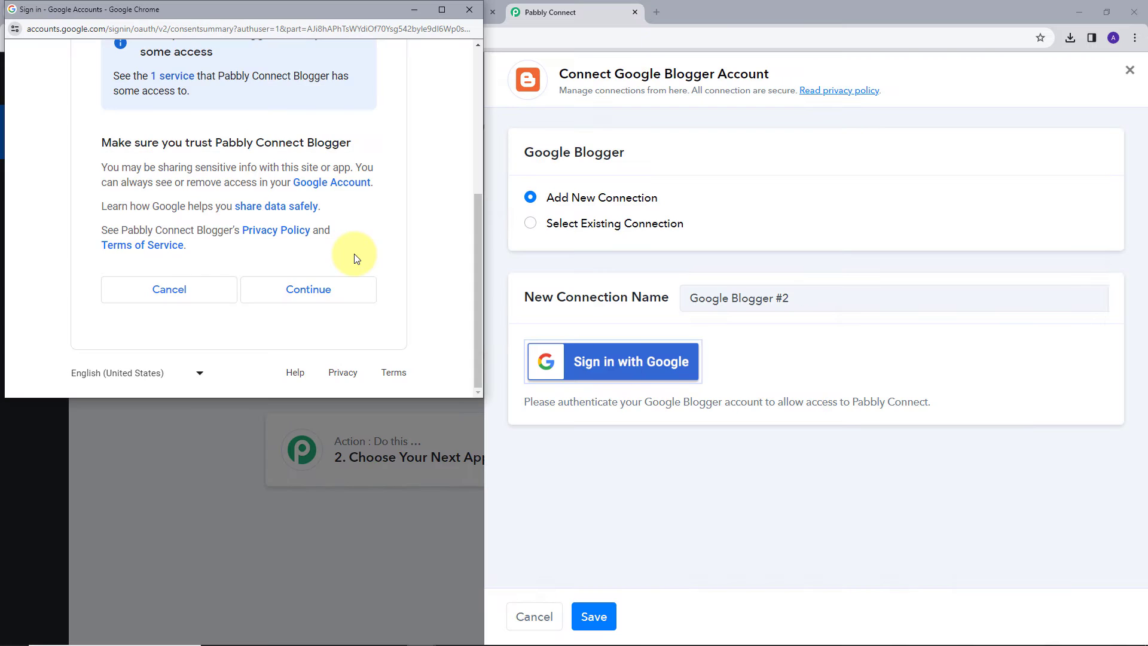
{"action": "left_click", "coordinate": [308, 291]}
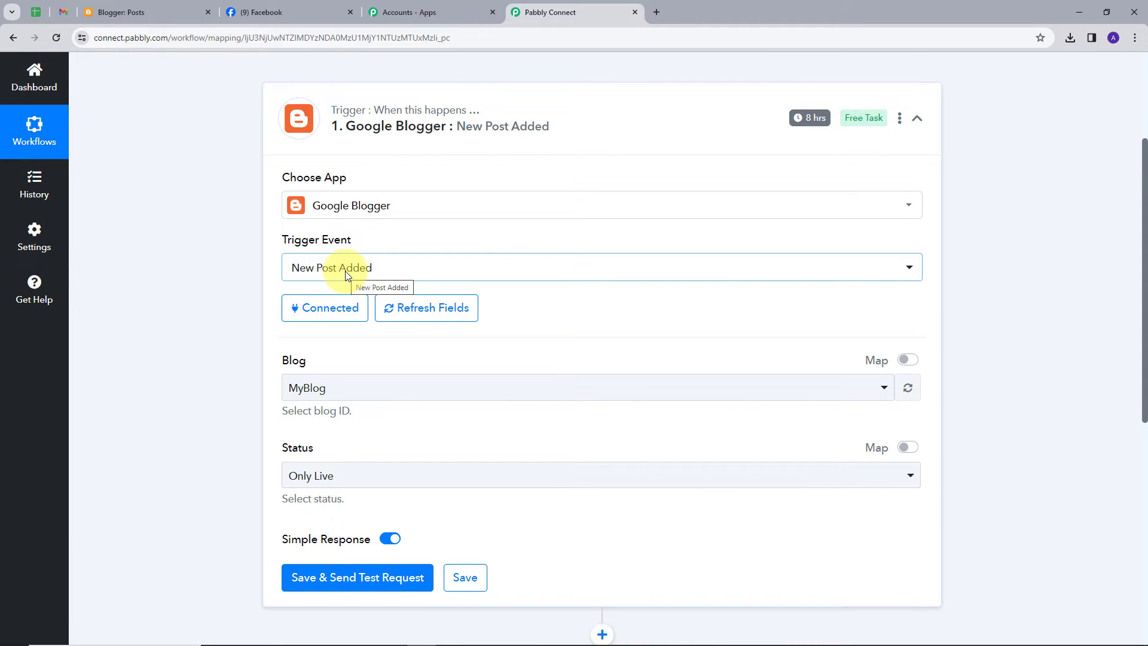
Step: Select MyBlog in Blogger, compare it with the Pabbly trigger's blog, then return to Blogger's posts
{"action": "scroll", "coordinate": [345, 272], "scroll_direction": "down", "scroll_amount": 1}
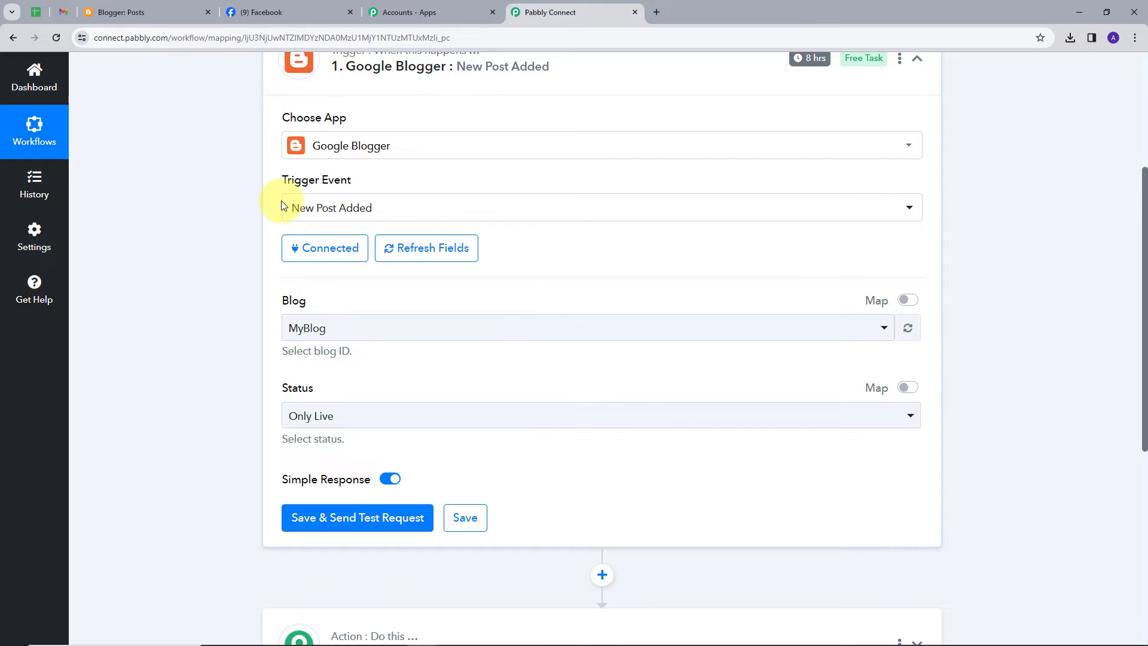
{"action": "left_click", "coordinate": [103, 6]}
{"action": "left_click", "coordinate": [72, 121]}
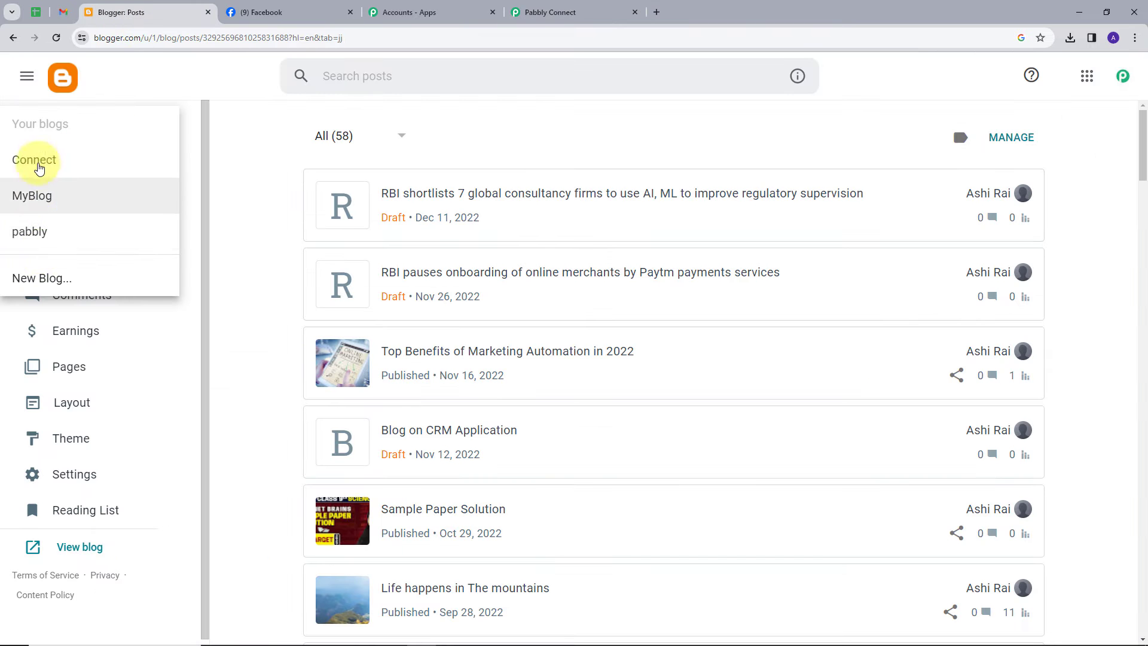
{"action": "left_click", "coordinate": [31, 200]}
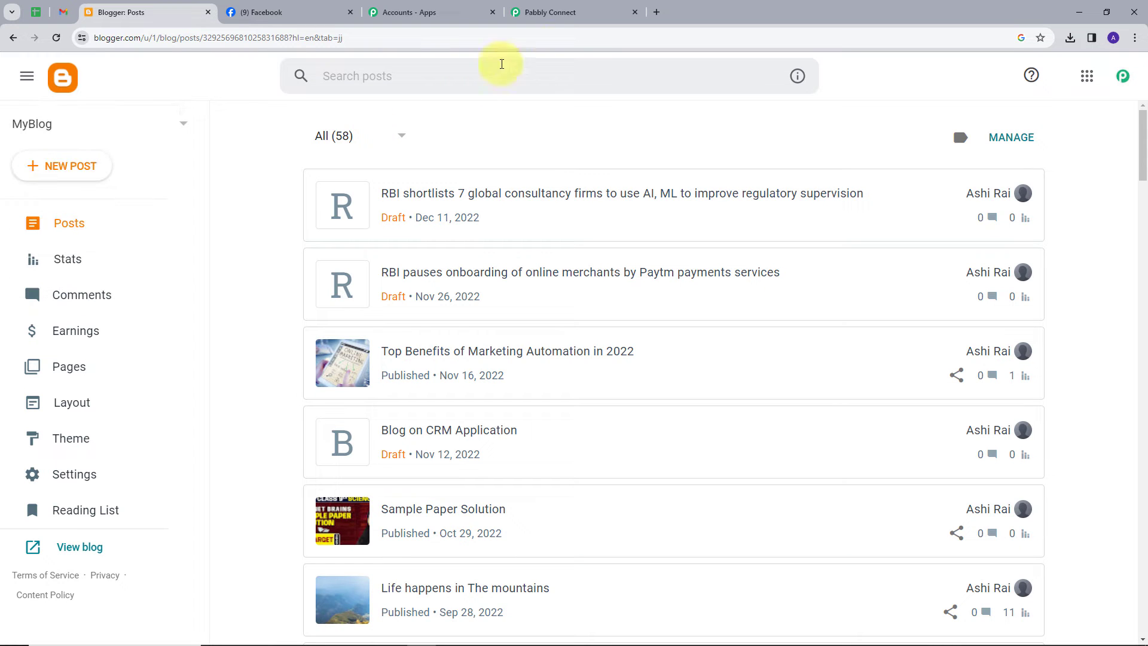
{"action": "left_click", "coordinate": [556, 14]}
{"action": "scroll", "coordinate": [330, 292], "scroll_direction": "down", "scroll_amount": 1}
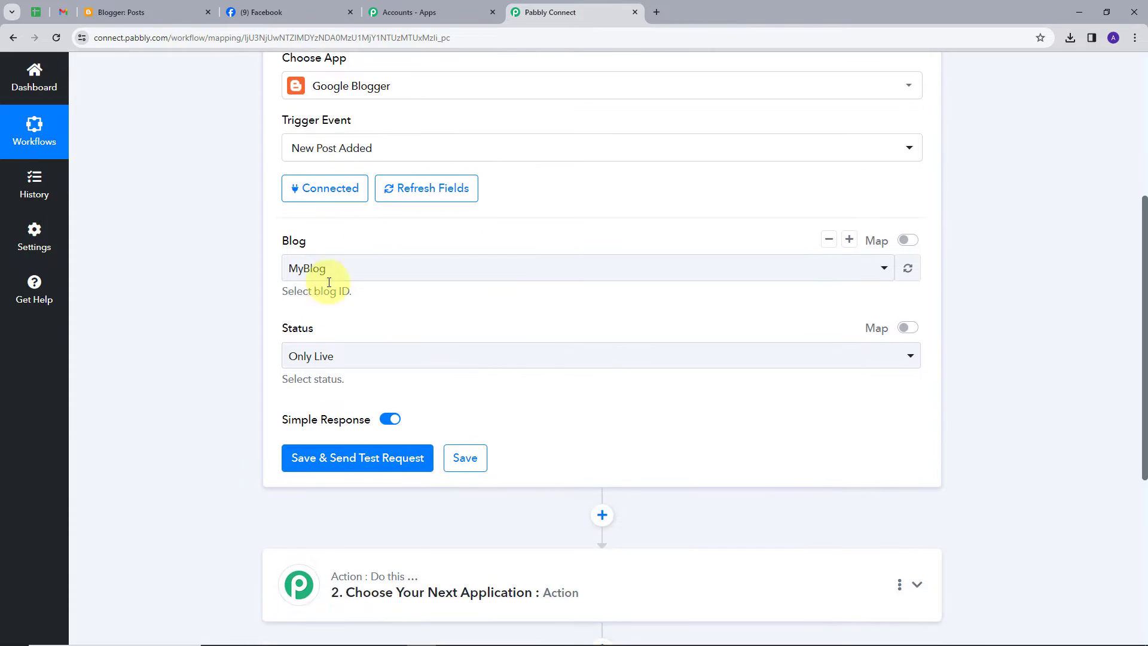
{"action": "scroll", "coordinate": [394, 305], "scroll_direction": "down", "scroll_amount": 1}
{"action": "scroll", "coordinate": [394, 305], "scroll_direction": "down", "scroll_amount": 1}
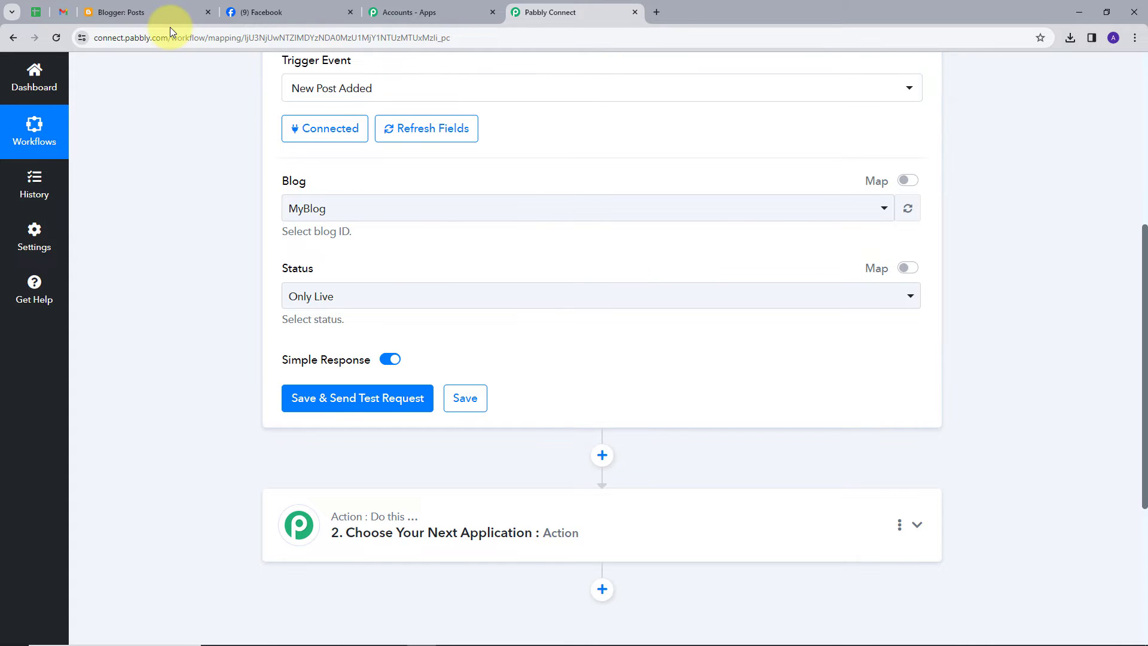
{"action": "left_click", "coordinate": [155, 10]}
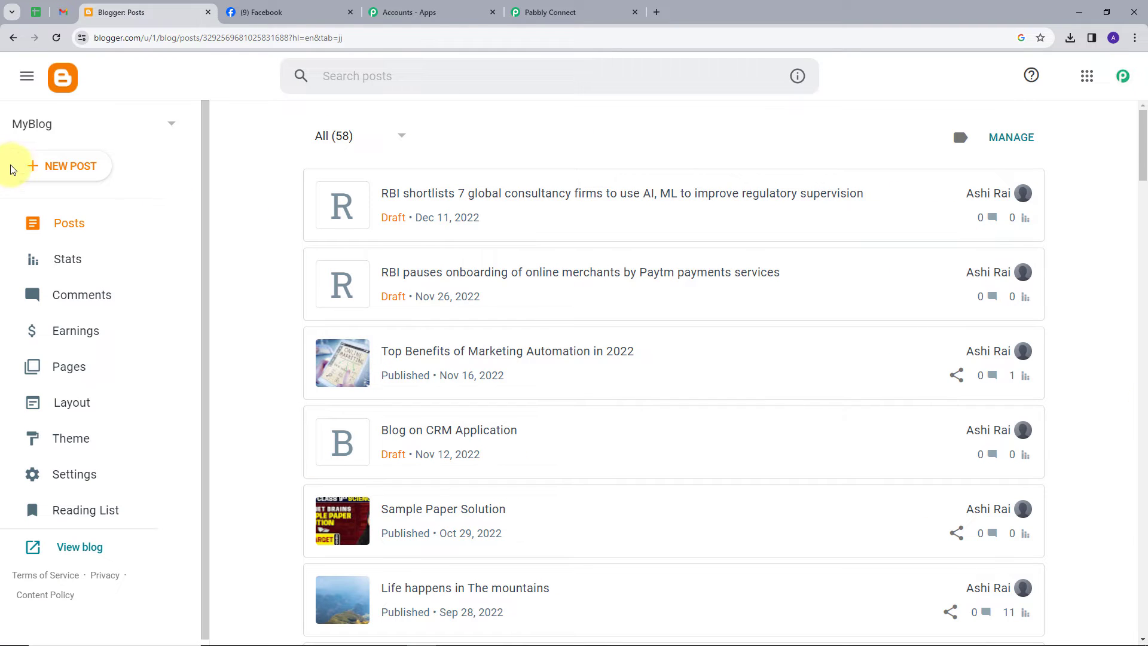
Step: Start a new post titled Happy Dussehra with the GOOD over Evil sentence as its body
{"action": "left_click", "coordinate": [38, 165]}
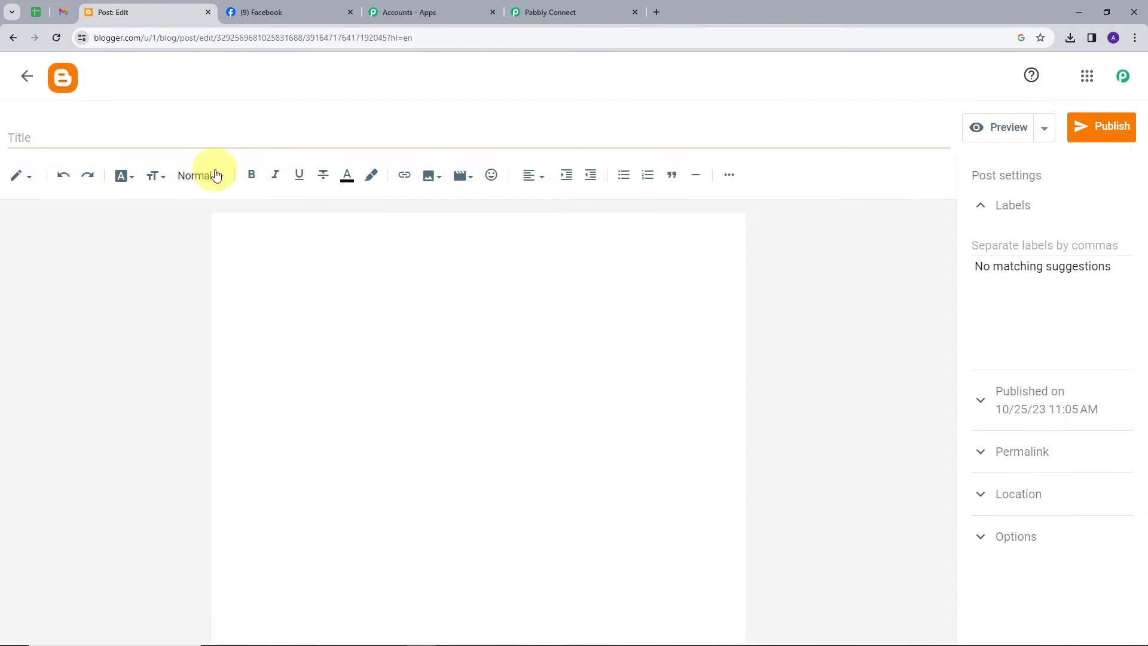
{"action": "left_click", "coordinate": [145, 135]}
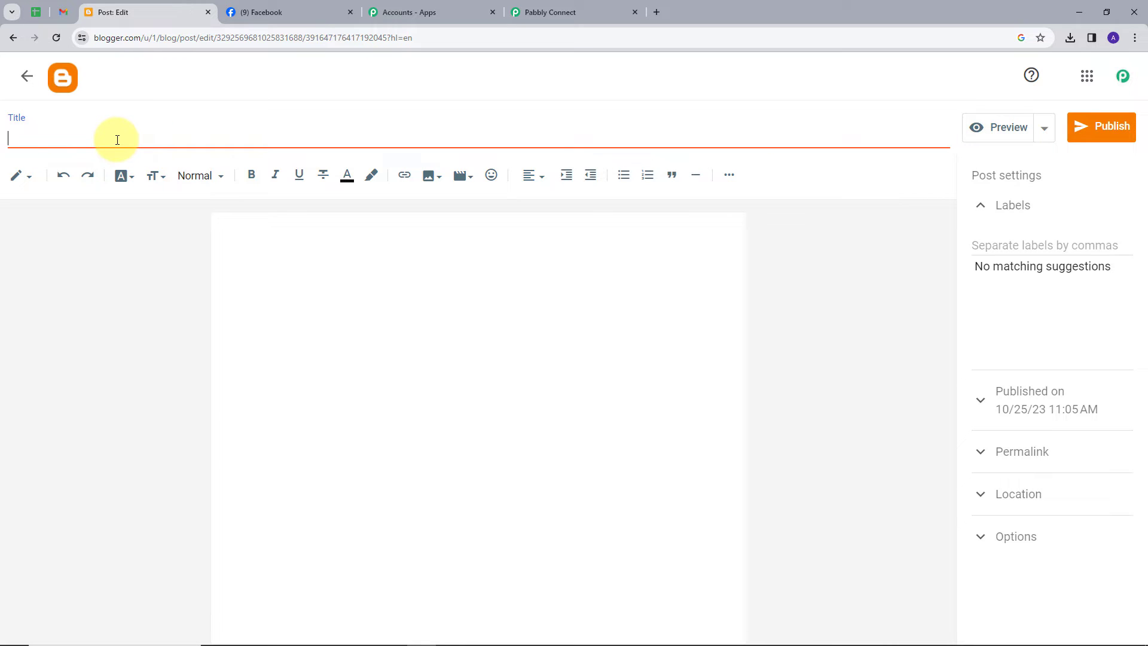
{"action": "left_click", "coordinate": [293, 238]}
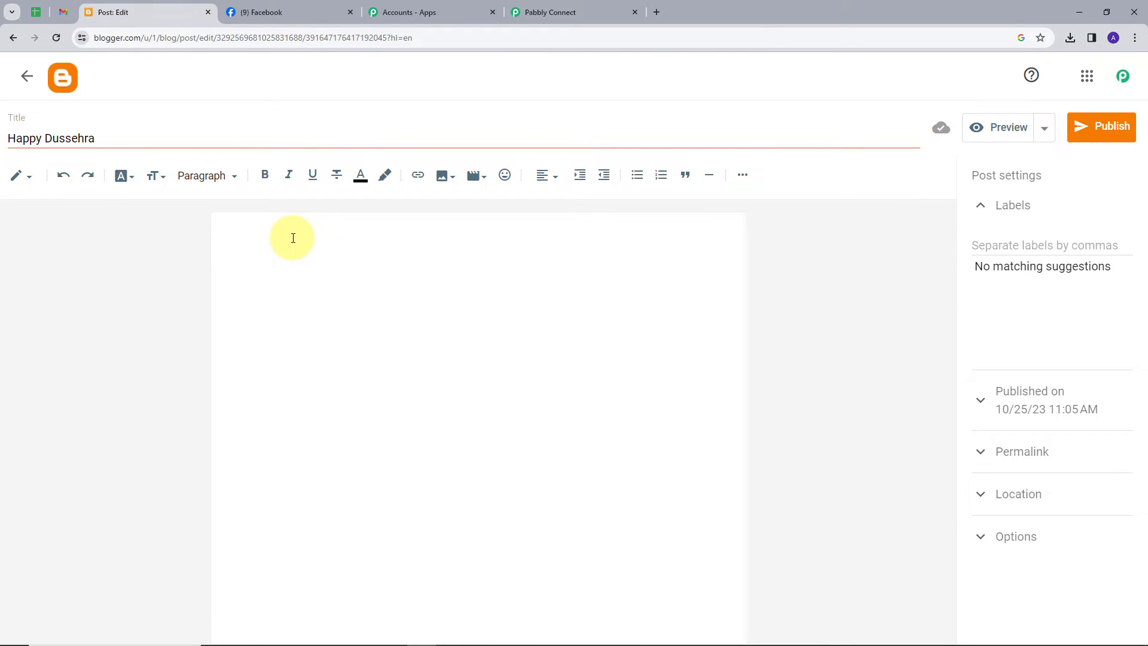
{"action": "type", "text": "Celebrate the victory of GOOD over Evil"}
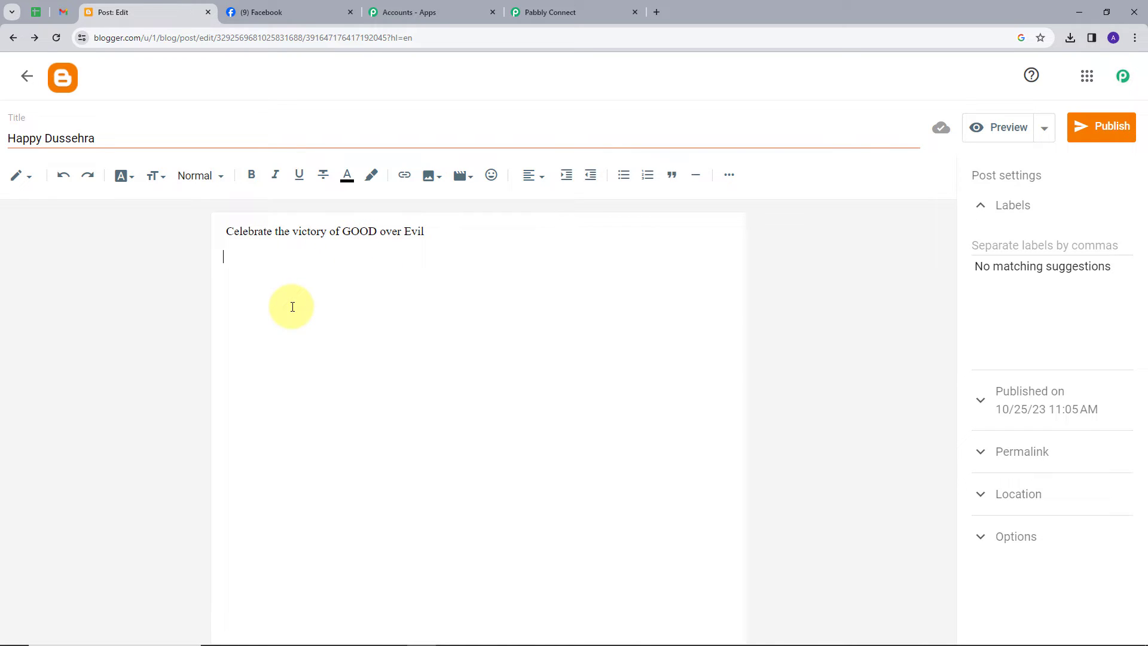
Step: Upload a Dussehra image from the computer into the post and publish it
{"action": "left_click", "coordinate": [431, 175]}
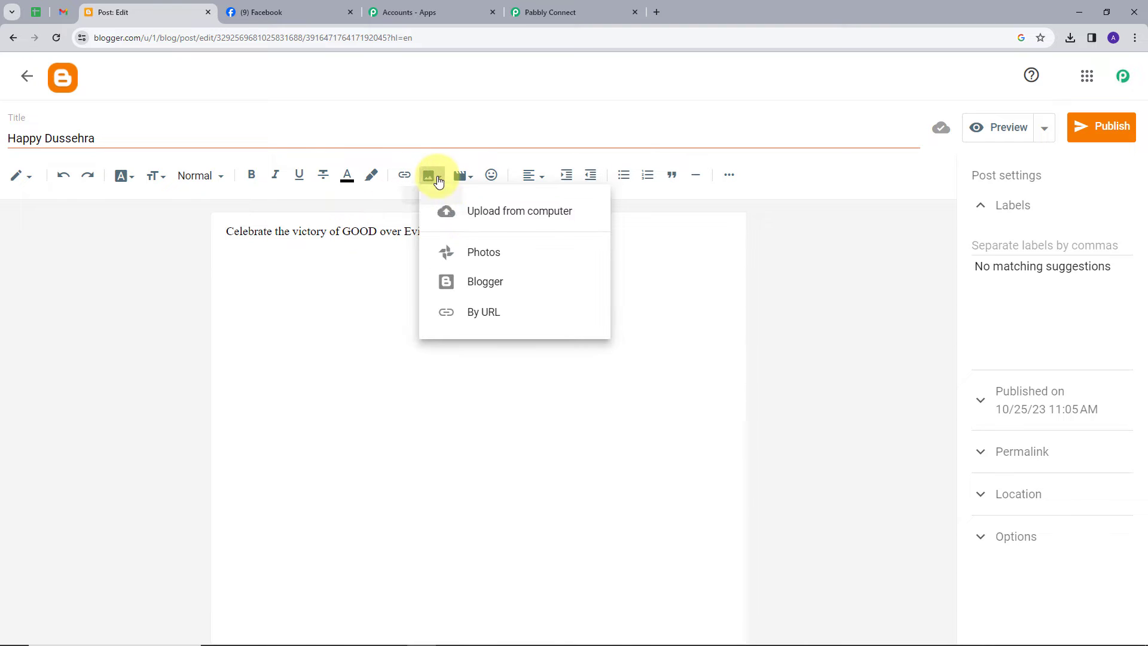
{"action": "left_click", "coordinate": [500, 213]}
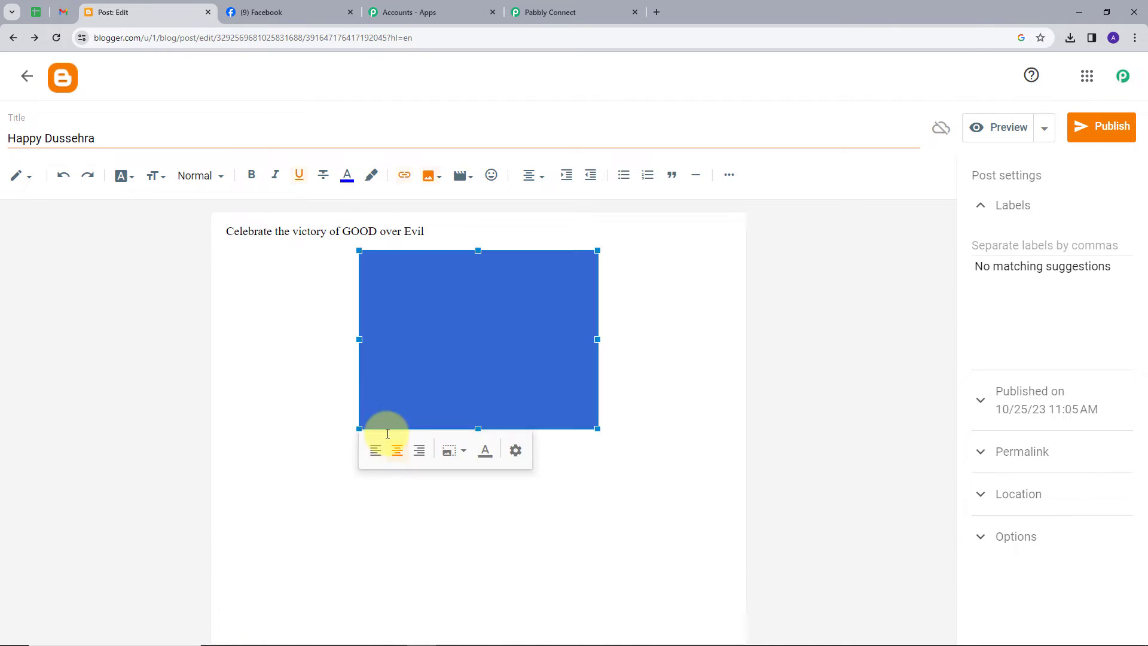
{"action": "left_click", "coordinate": [441, 240]}
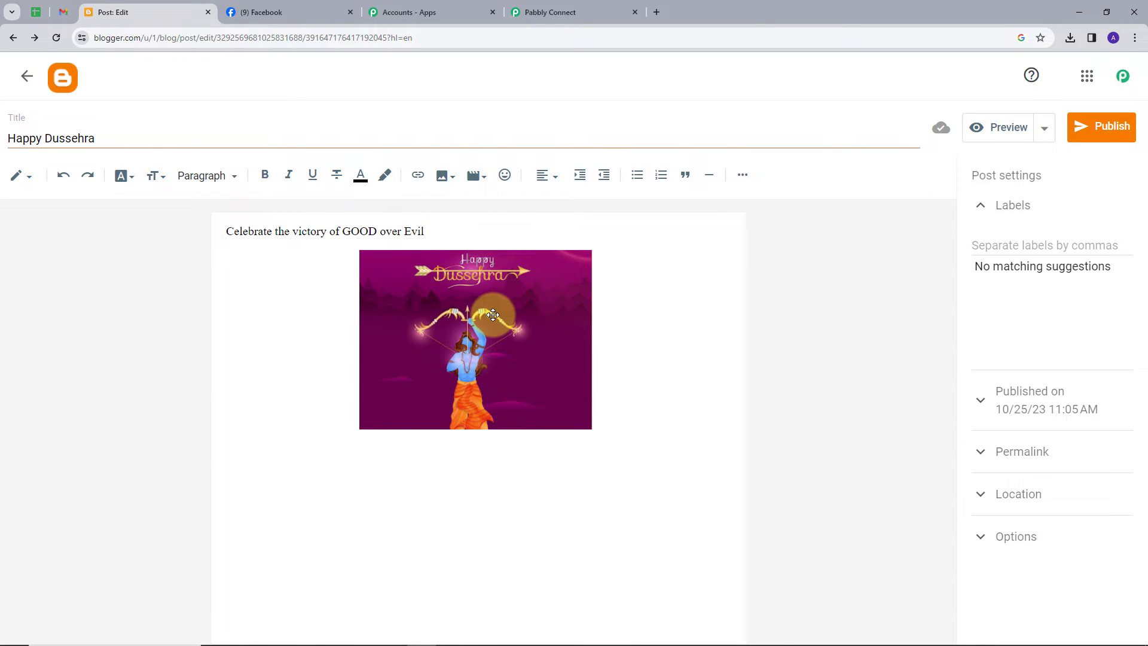
{"action": "left_click", "coordinate": [1082, 126]}
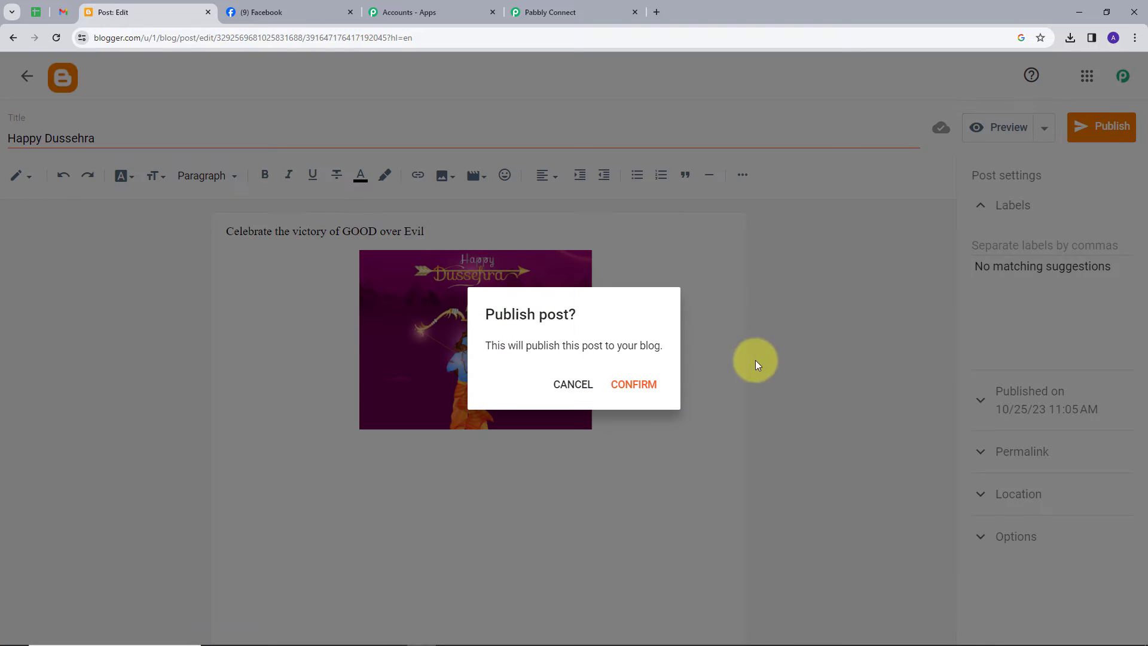
{"action": "left_click", "coordinate": [625, 388]}
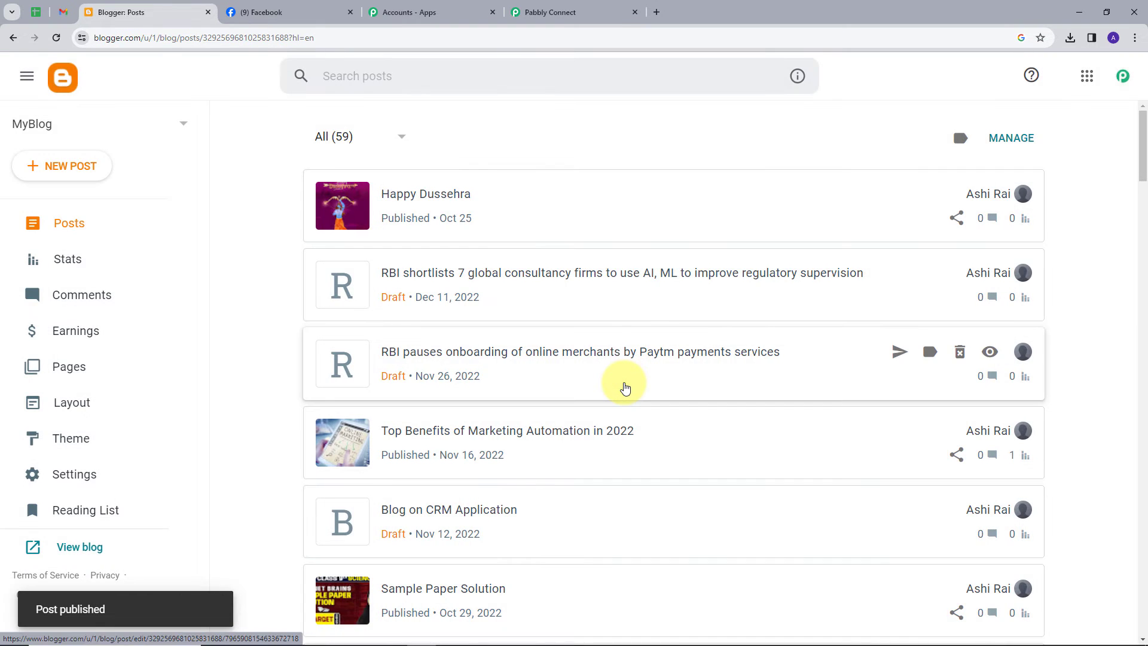
Step: Save and test the Blogger trigger, reviewing the Happy Dussehra title, content and image URL returned
{"action": "left_click", "coordinate": [527, 11]}
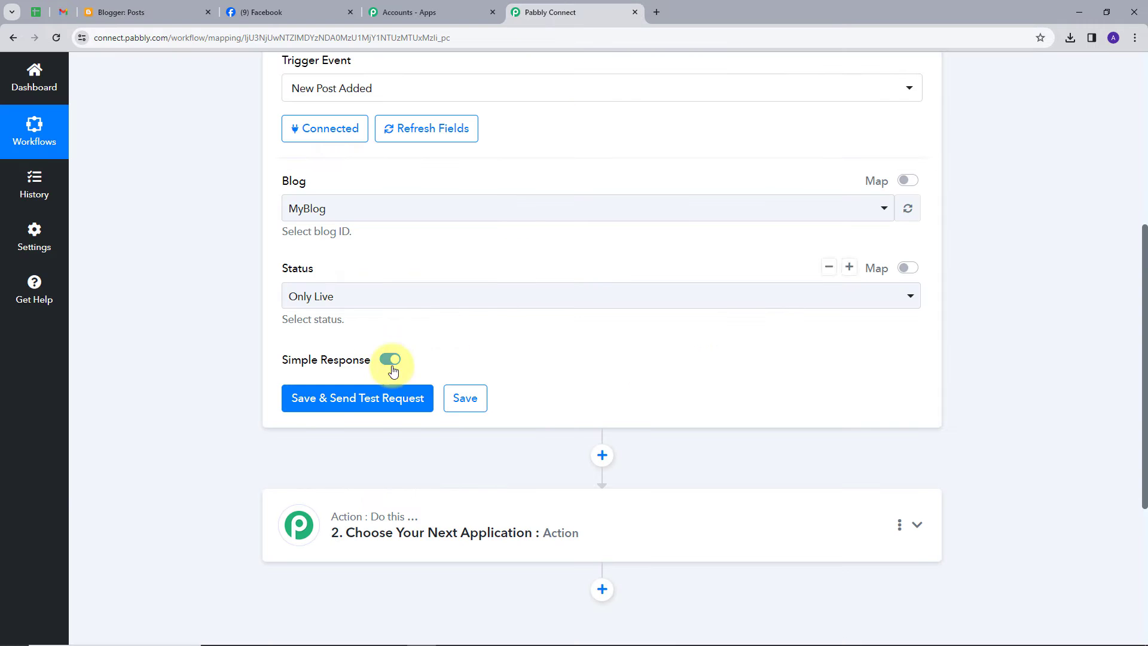
{"action": "left_click", "coordinate": [355, 404]}
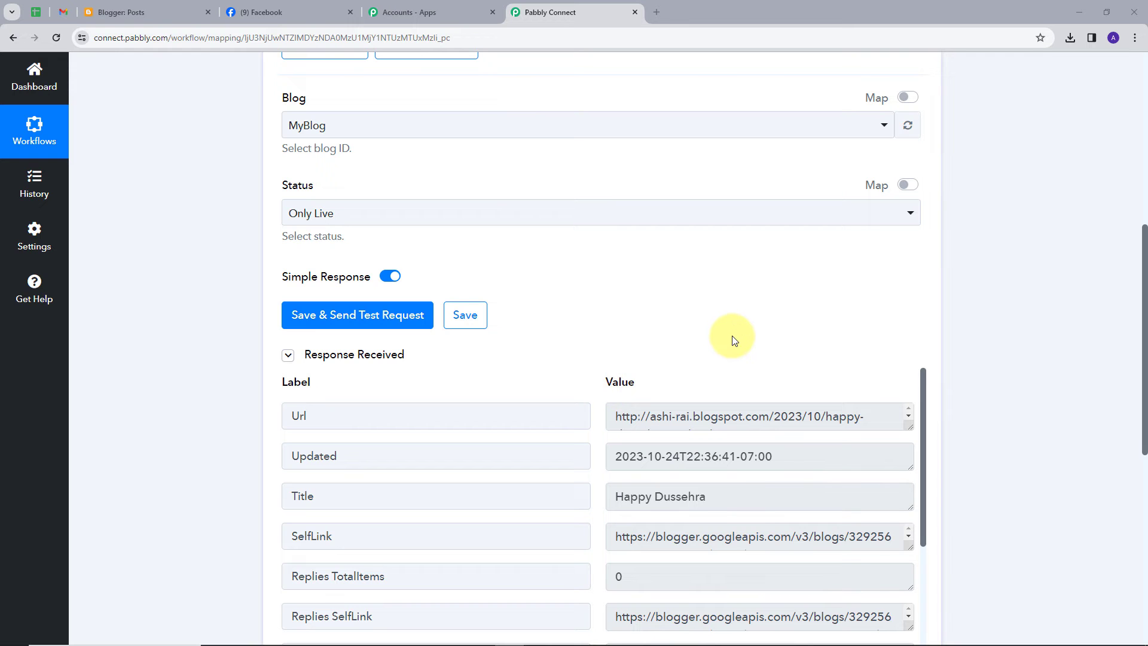
{"action": "scroll", "coordinate": [945, 335], "scroll_direction": "down", "scroll_amount": 1}
{"action": "scroll", "coordinate": [797, 379], "scroll_direction": "down", "scroll_amount": 3}
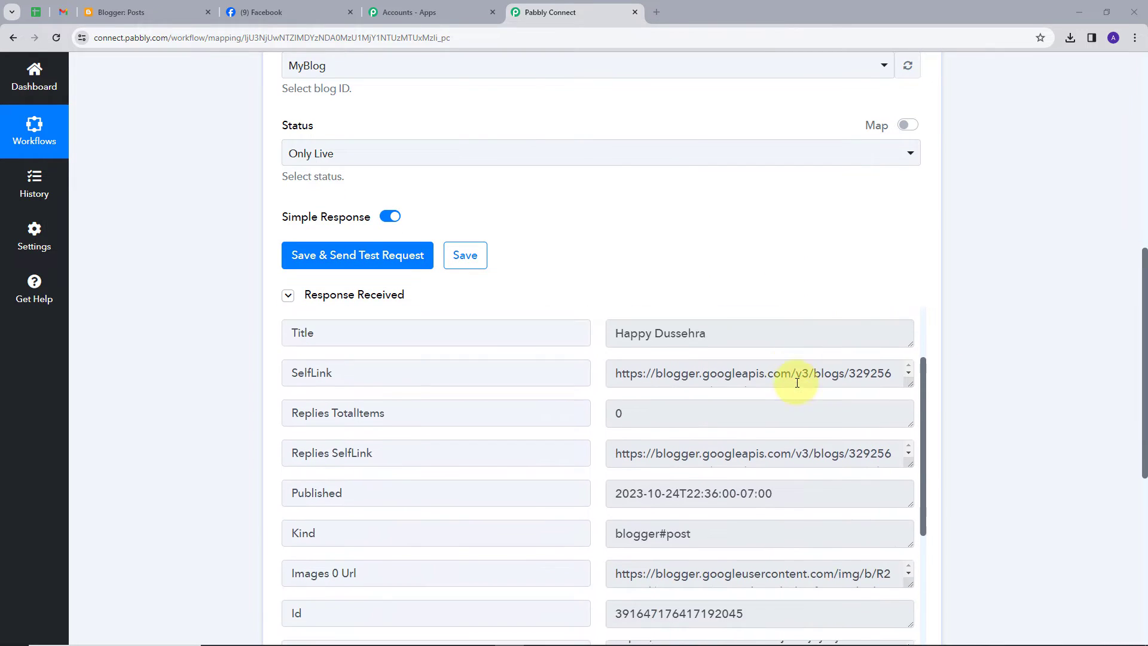
{"action": "scroll", "coordinate": [795, 394], "scroll_direction": "down", "scroll_amount": 4}
{"action": "scroll", "coordinate": [794, 341], "scroll_direction": "up", "scroll_amount": 7}
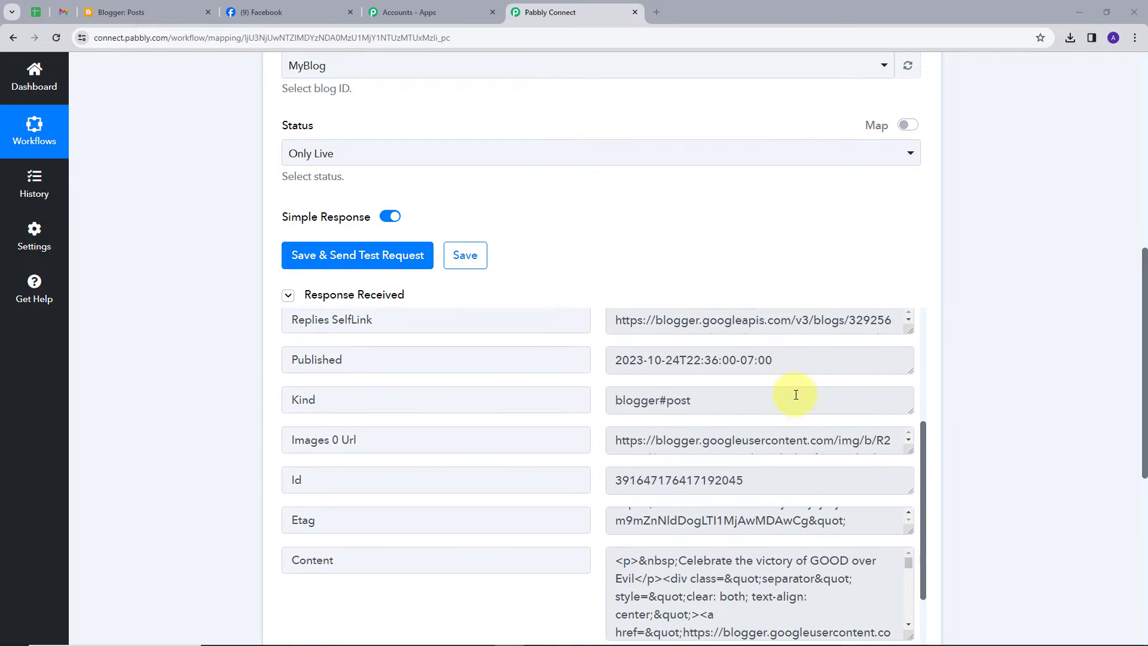
{"action": "scroll", "coordinate": [777, 338], "scroll_direction": "up", "scroll_amount": 6}
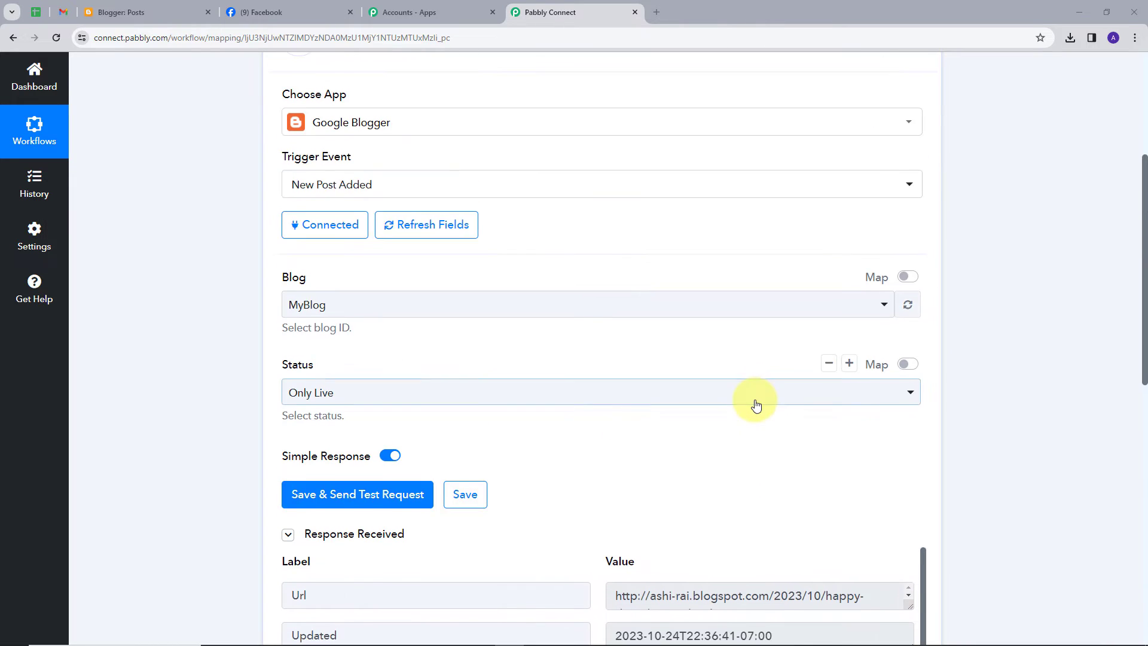
{"action": "scroll", "coordinate": [750, 460], "scroll_direction": "down", "scroll_amount": 2}
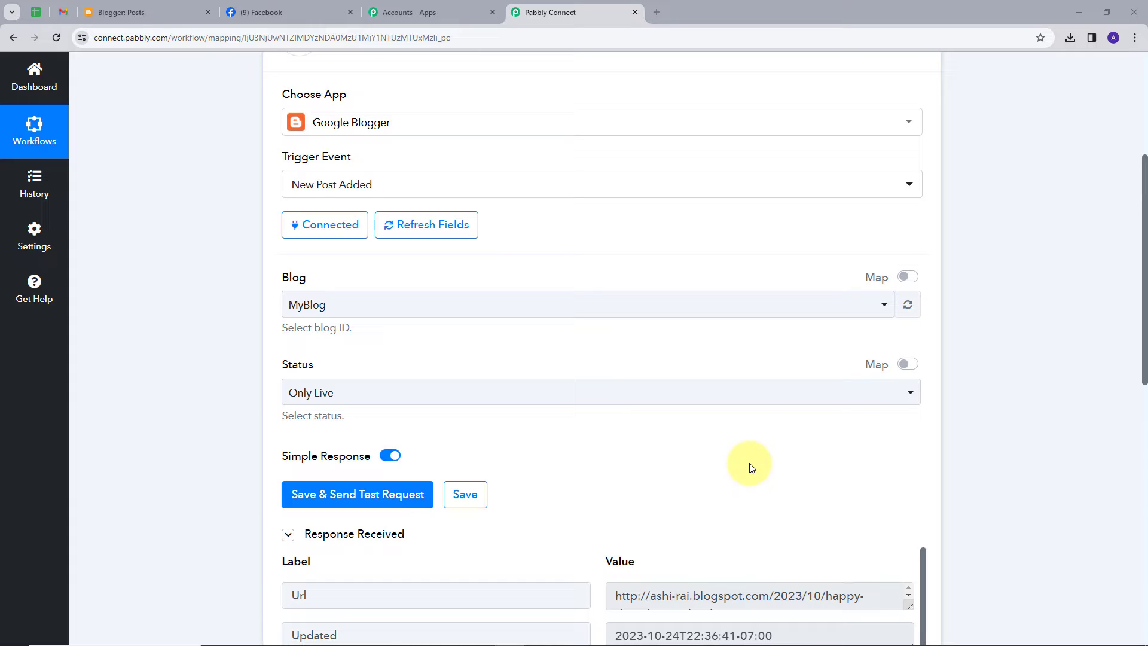
{"action": "scroll", "coordinate": [751, 467], "scroll_direction": "down", "scroll_amount": 2}
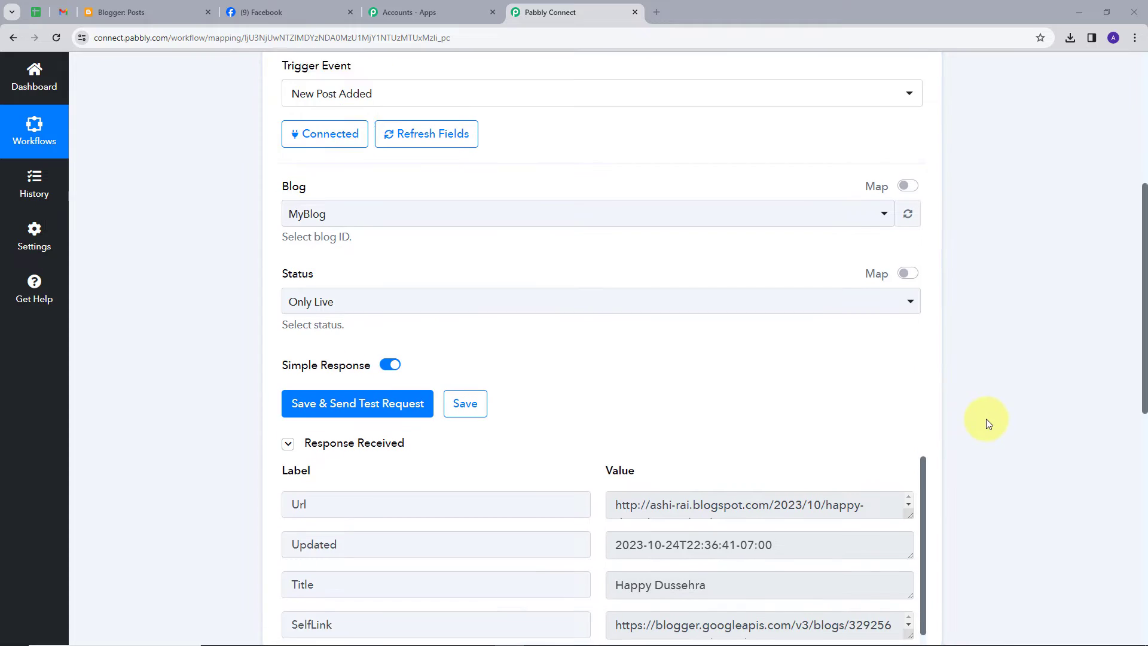
{"action": "scroll", "coordinate": [801, 362], "scroll_direction": "down", "scroll_amount": 2}
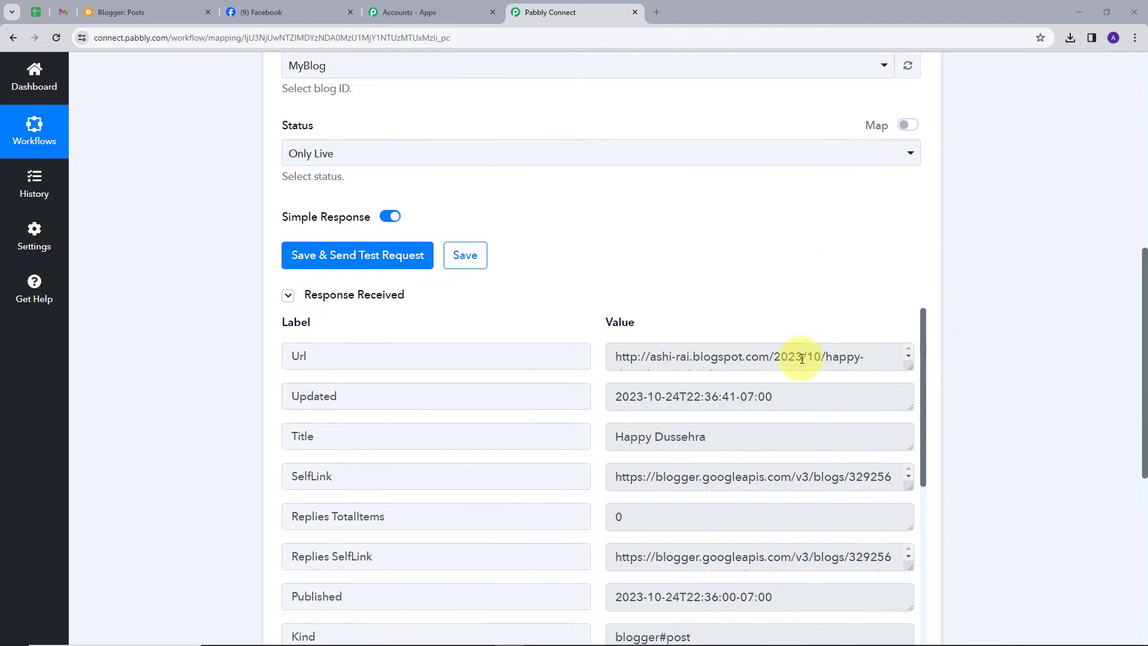
{"action": "triple_click", "coordinate": [616, 441]}
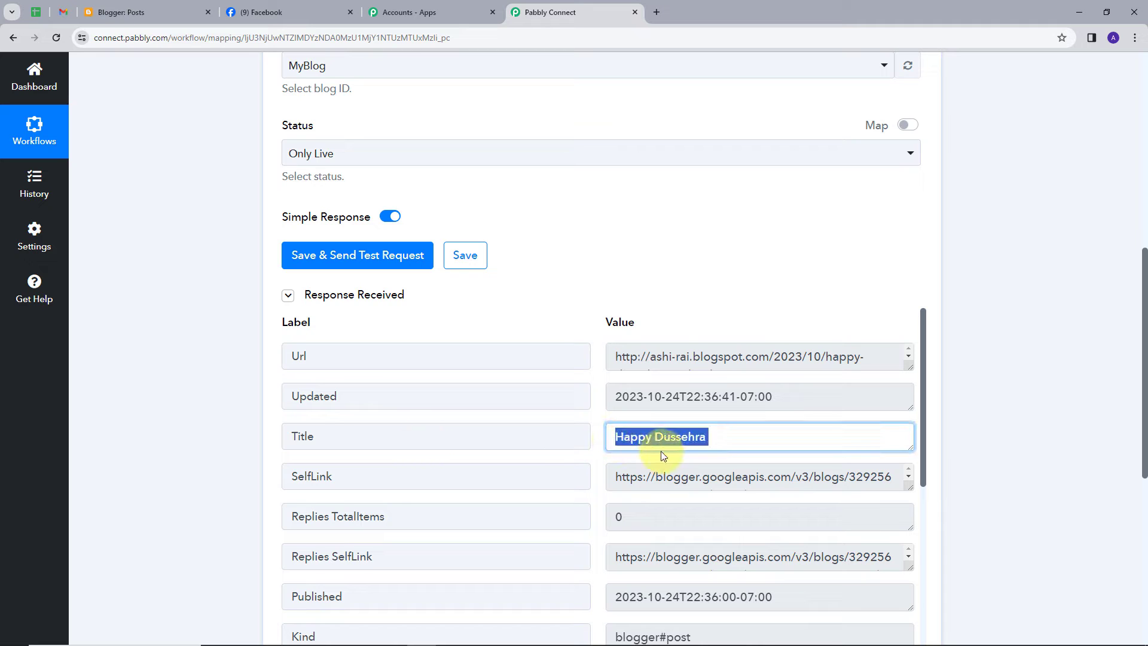
{"action": "scroll", "coordinate": [574, 461], "scroll_direction": "down", "scroll_amount": 2}
{"action": "scroll", "coordinate": [534, 459], "scroll_direction": "down", "scroll_amount": 4}
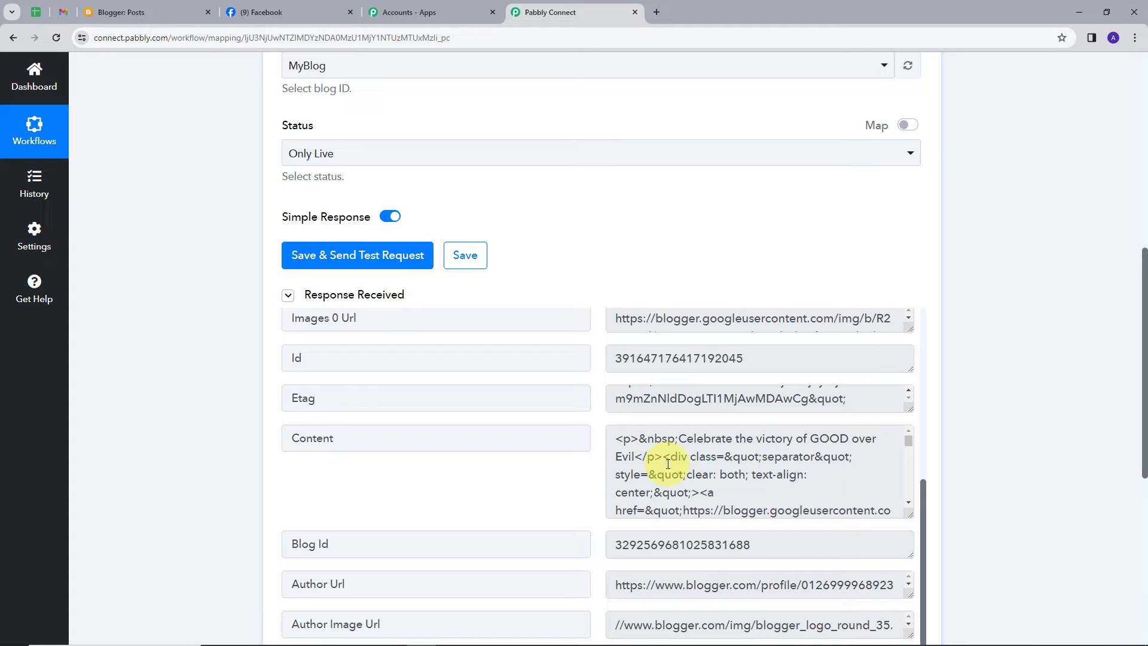
{"action": "scroll", "coordinate": [584, 474], "scroll_direction": "down", "scroll_amount": 1}
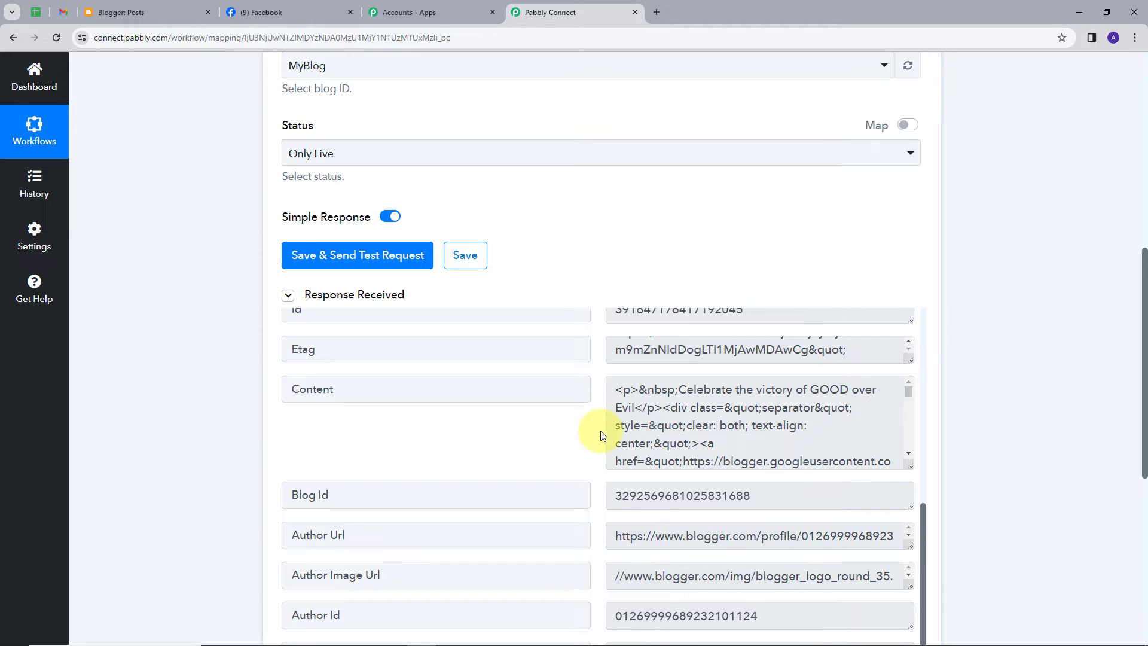
{"action": "scroll", "coordinate": [991, 382], "scroll_direction": "down", "scroll_amount": 4}
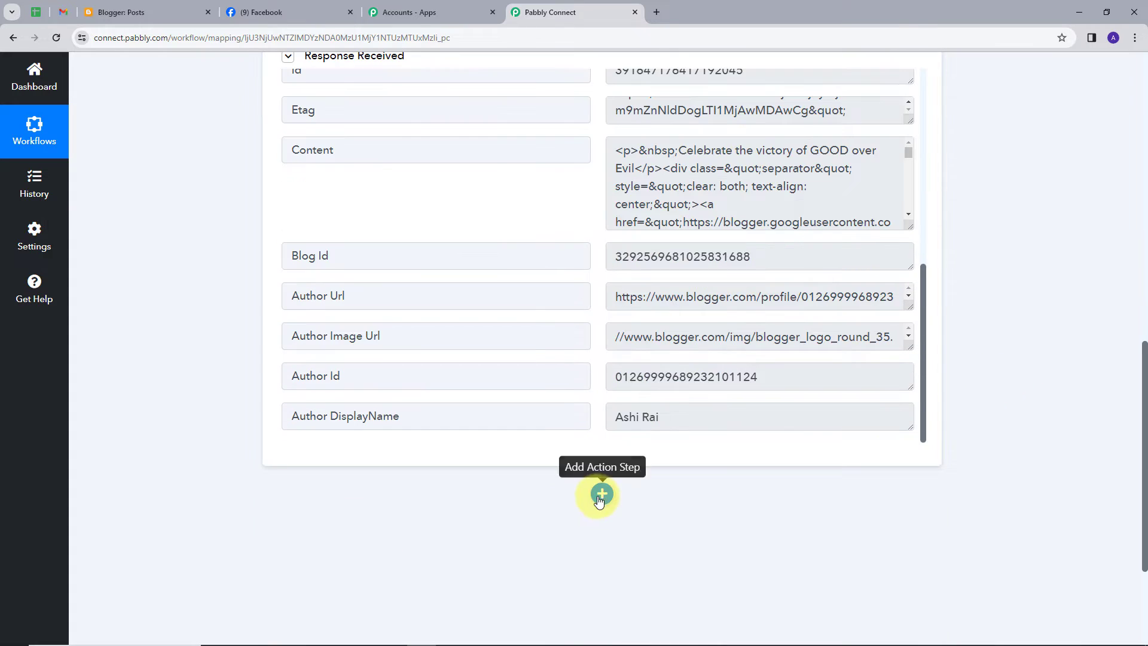
Step: Add a Data Transformer by Pabbly action step with the Strip HTML Tags event and connect it
{"action": "left_click", "coordinate": [600, 496]}
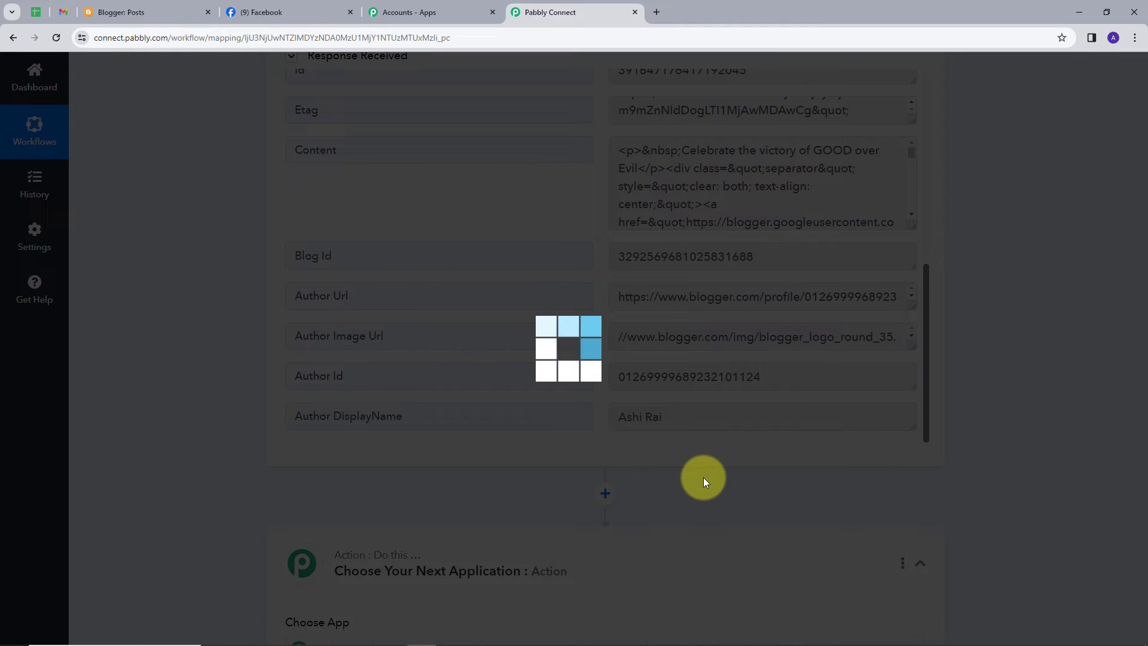
{"action": "scroll", "coordinate": [703, 477], "scroll_direction": "down", "scroll_amount": 2}
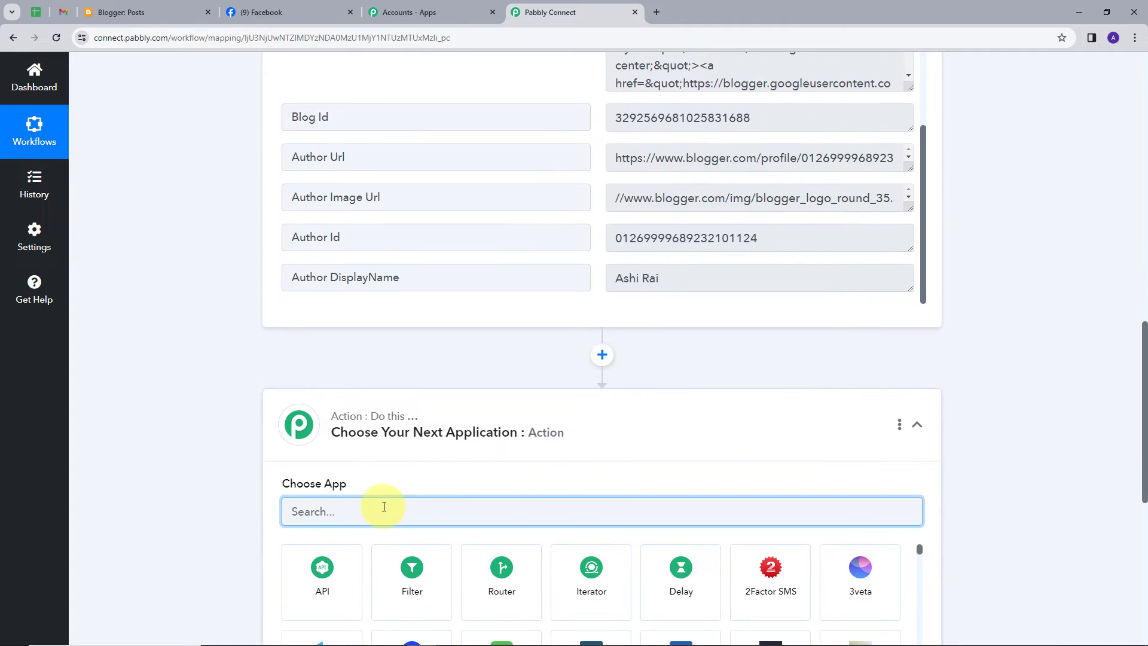
{"action": "type", "text": "d"}
{"action": "left_click", "coordinate": [395, 538]}
{"action": "scroll", "coordinate": [512, 443], "scroll_direction": "down", "scroll_amount": 1}
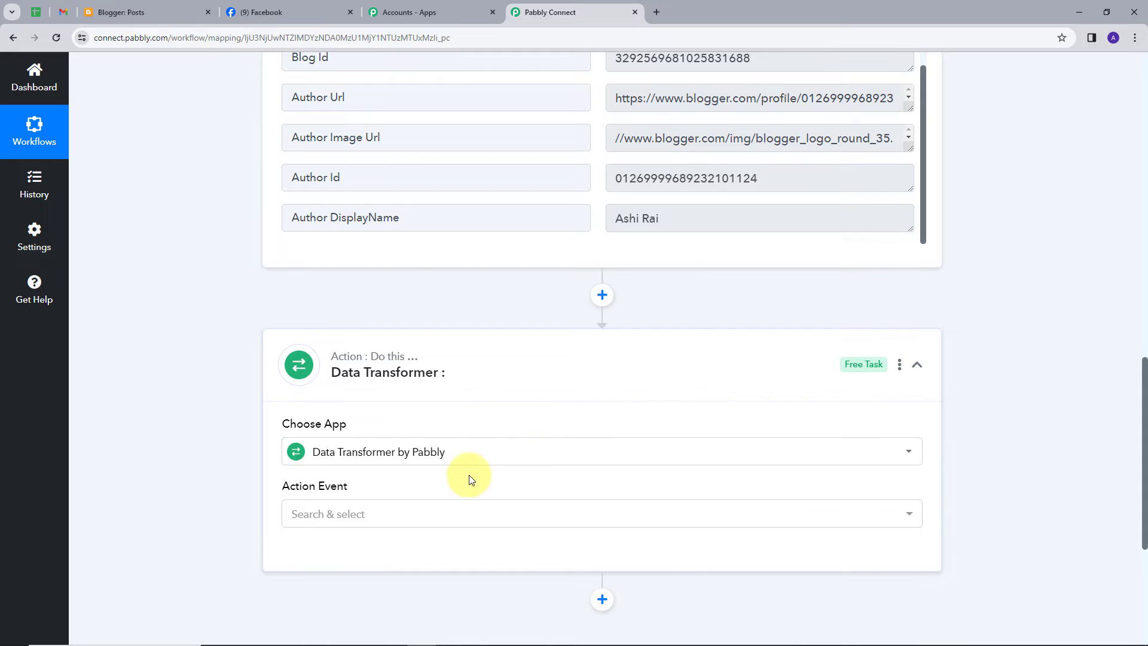
{"action": "scroll", "coordinate": [418, 442], "scroll_direction": "down", "scroll_amount": 1}
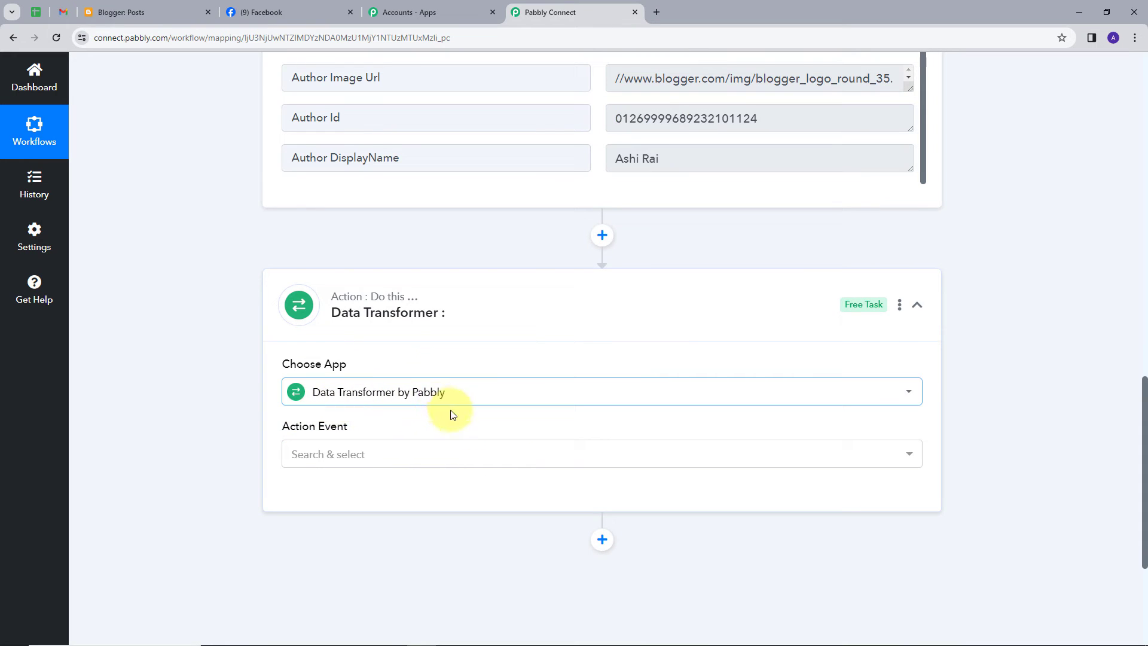
{"action": "left_click", "coordinate": [379, 452]}
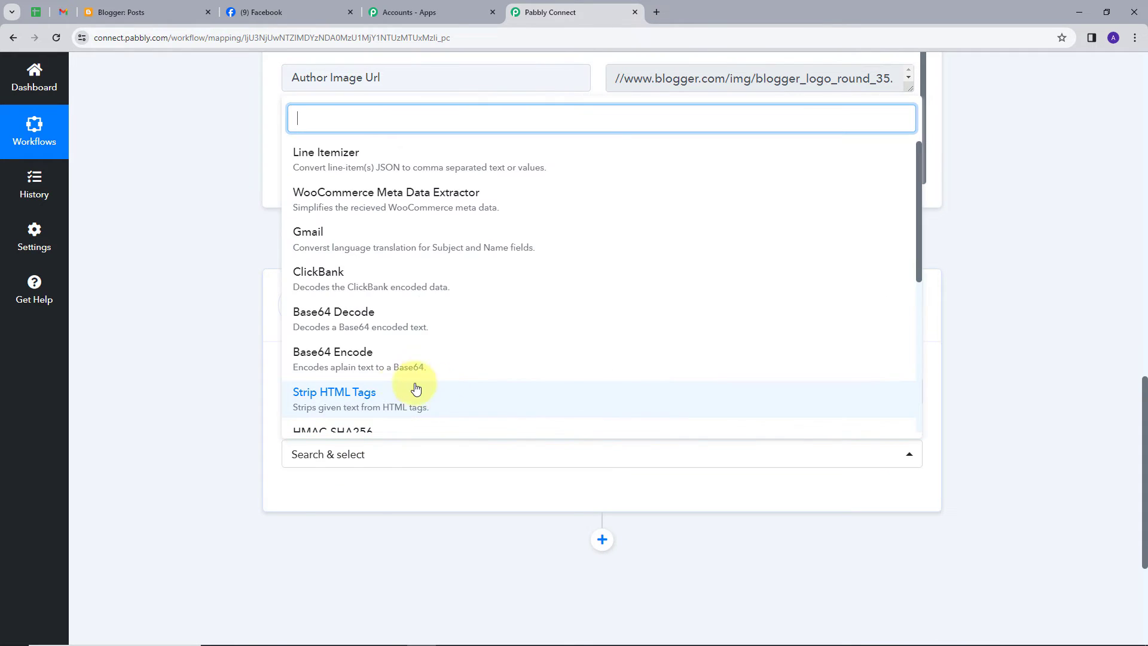
{"action": "left_click", "coordinate": [361, 401]}
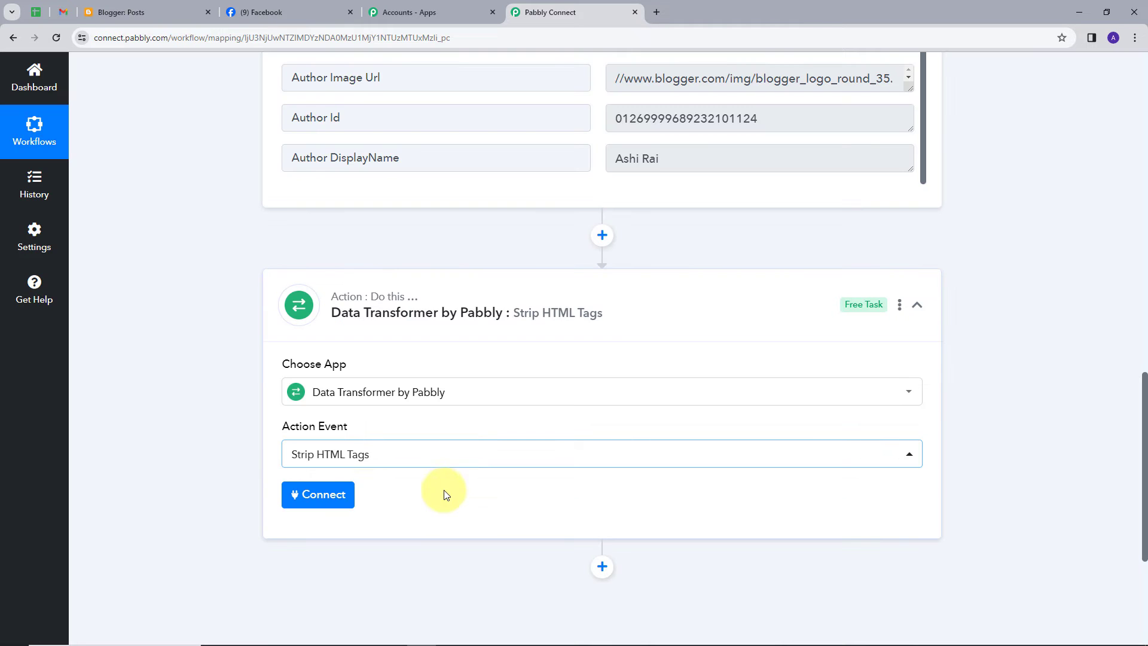
{"action": "left_click", "coordinate": [310, 495]}
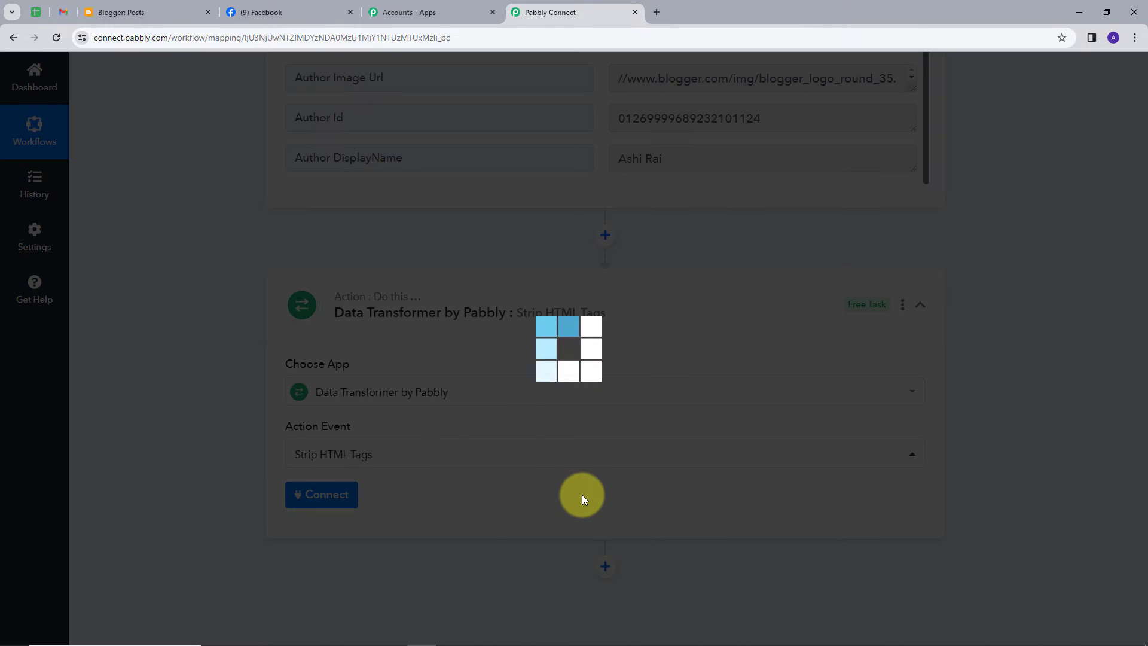
Step: Map the Blogger post Content into Encoded String and test, getting 'Celebrate the victory of GOOD over Evil'
{"action": "scroll", "coordinate": [583, 493], "scroll_direction": "down", "scroll_amount": 2}
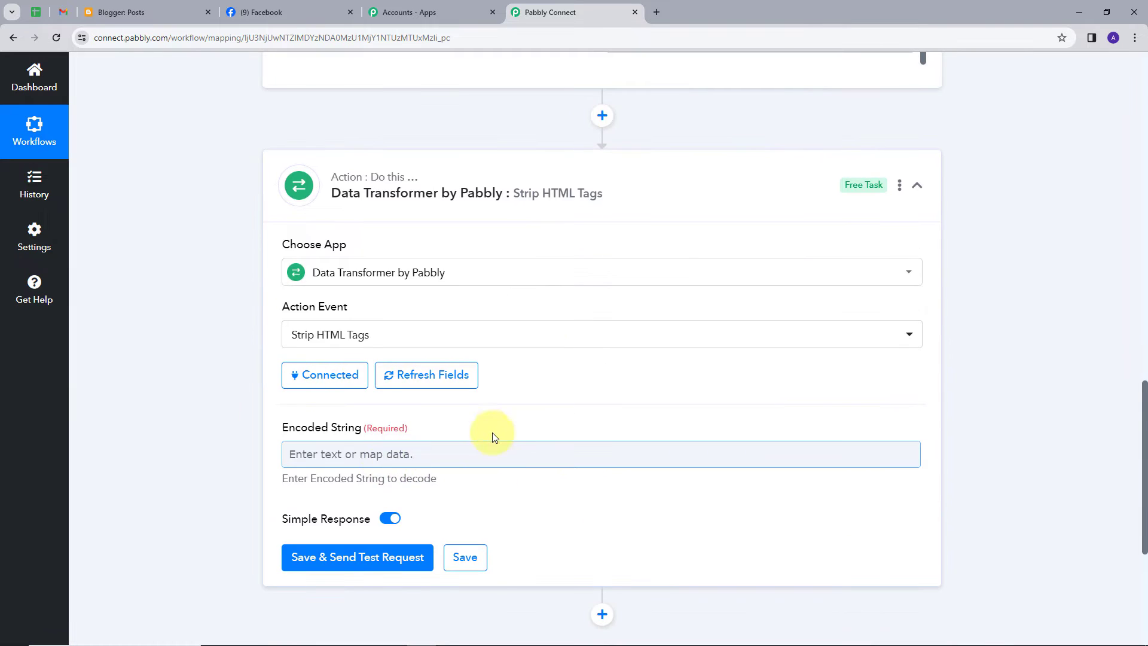
{"action": "left_click", "coordinate": [416, 453]}
{"action": "left_click", "coordinate": [484, 526]}
{"action": "type", "text": "cont"}
{"action": "left_click", "coordinate": [475, 588]}
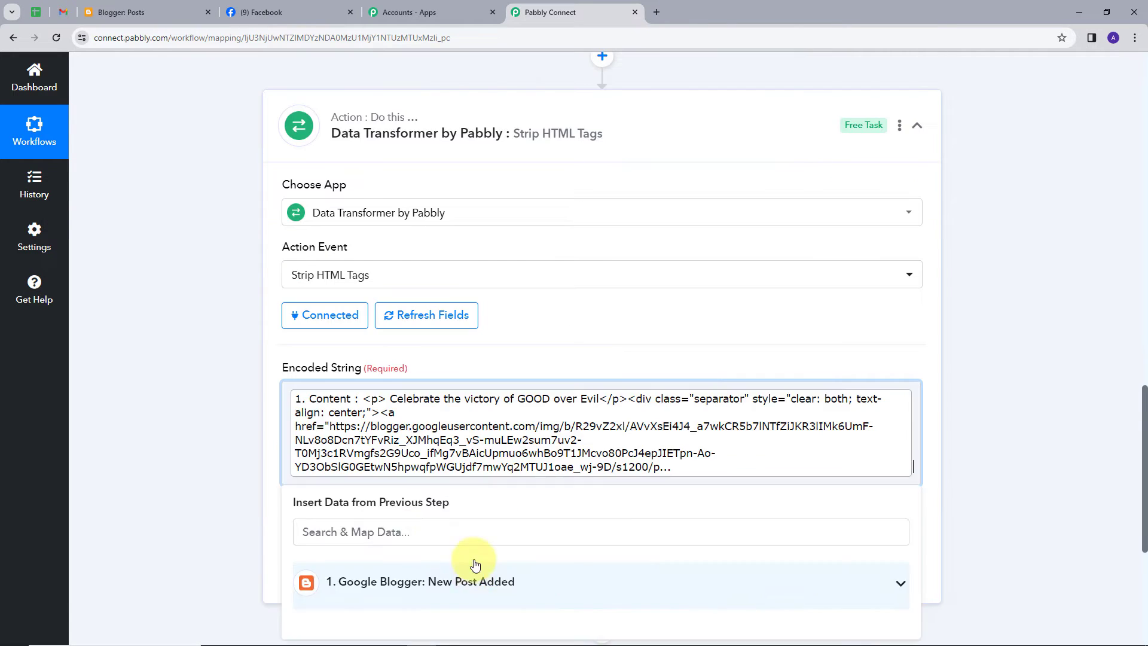
{"action": "left_click", "coordinate": [546, 324]}
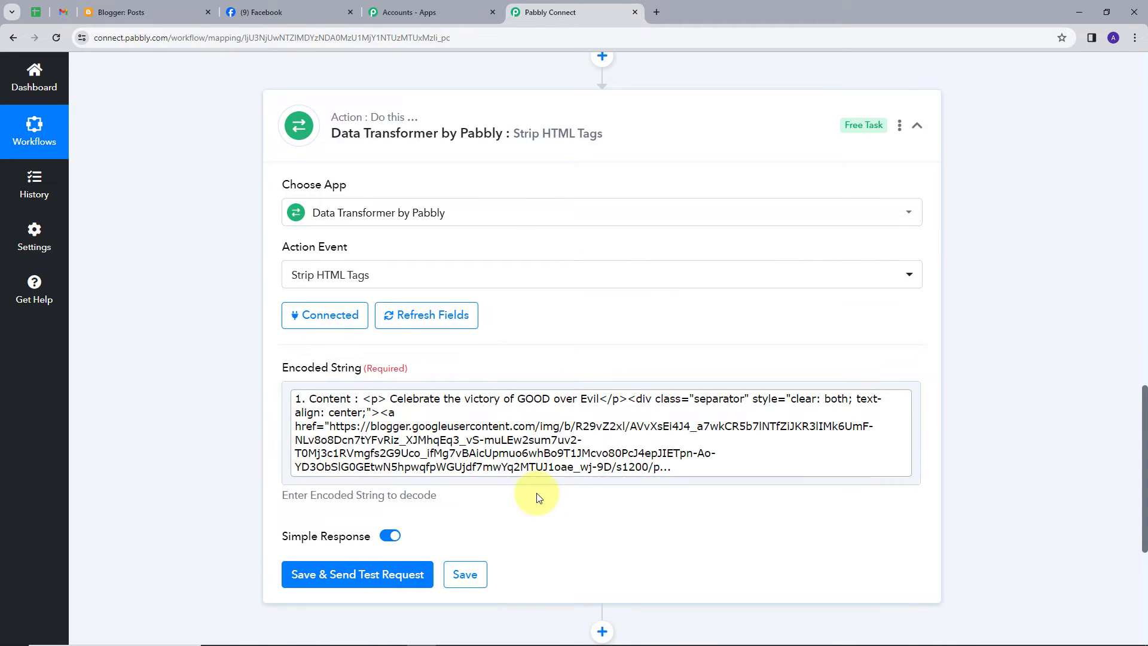
{"action": "scroll", "coordinate": [533, 494], "scroll_direction": "down", "scroll_amount": 1}
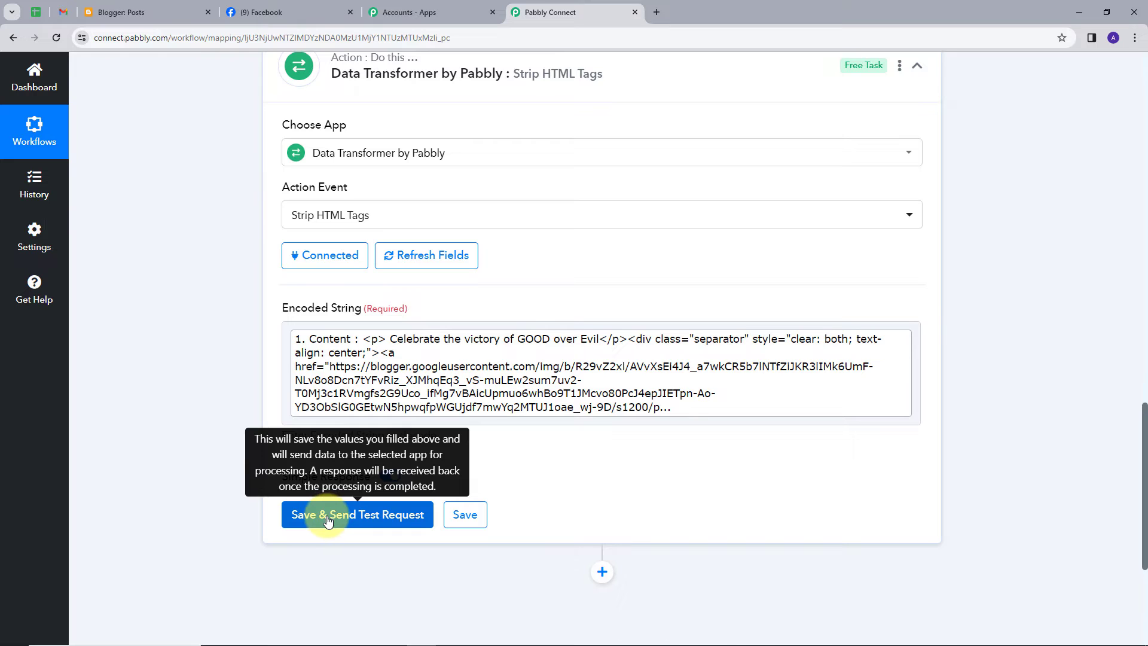
{"action": "left_click", "coordinate": [327, 518]}
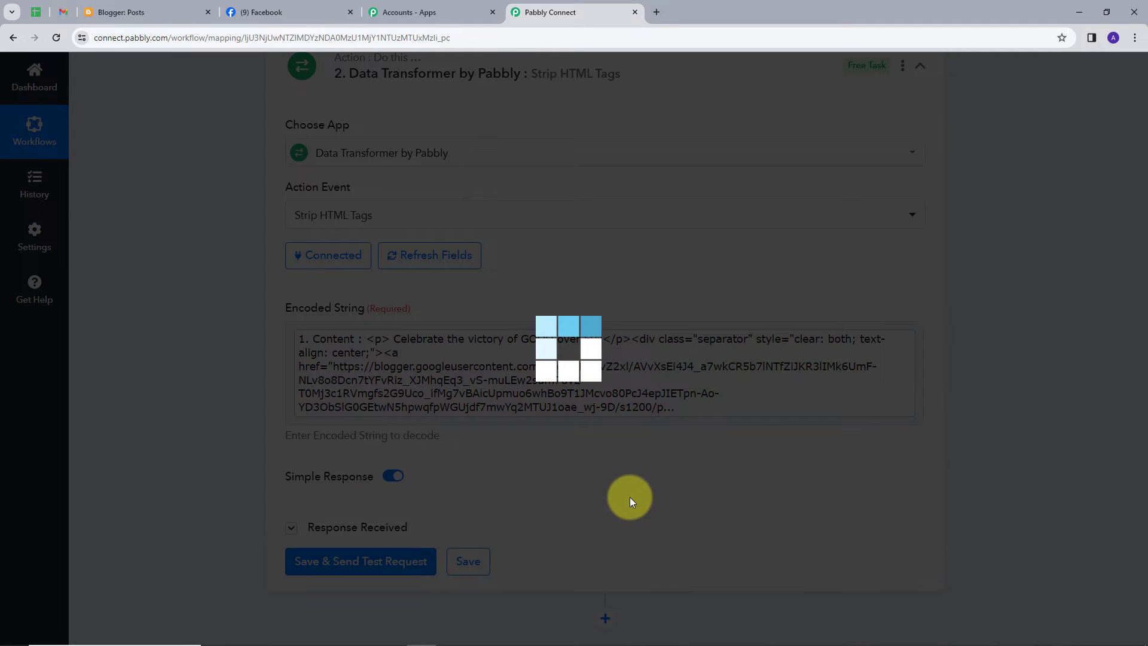
{"action": "scroll", "coordinate": [630, 497], "scroll_direction": "down", "scroll_amount": 2}
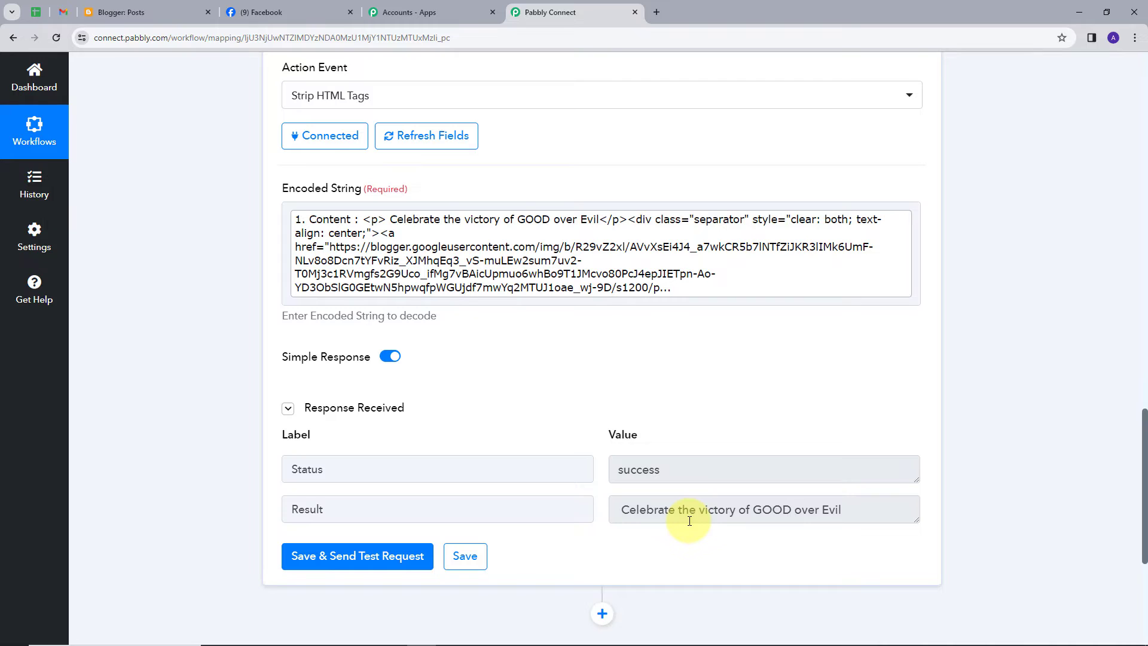
{"action": "scroll", "coordinate": [687, 460], "scroll_direction": "down", "scroll_amount": 3}
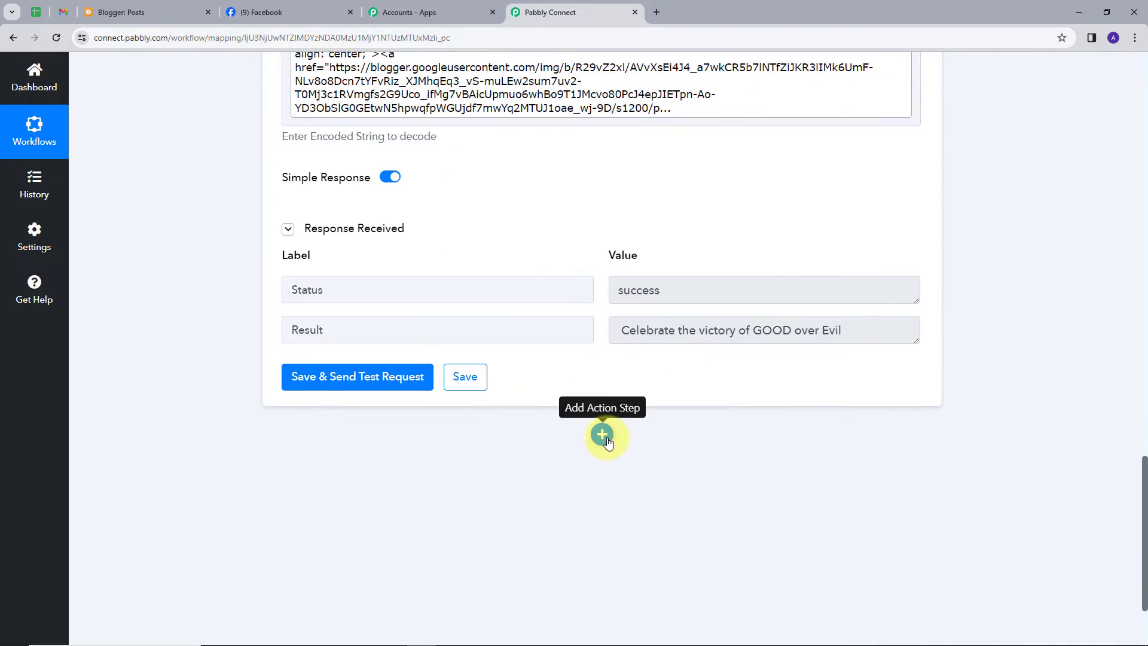
Step: Add a Facebook Pages action step below the transformer, using the Create Page Post event
{"action": "left_click", "coordinate": [602, 435]}
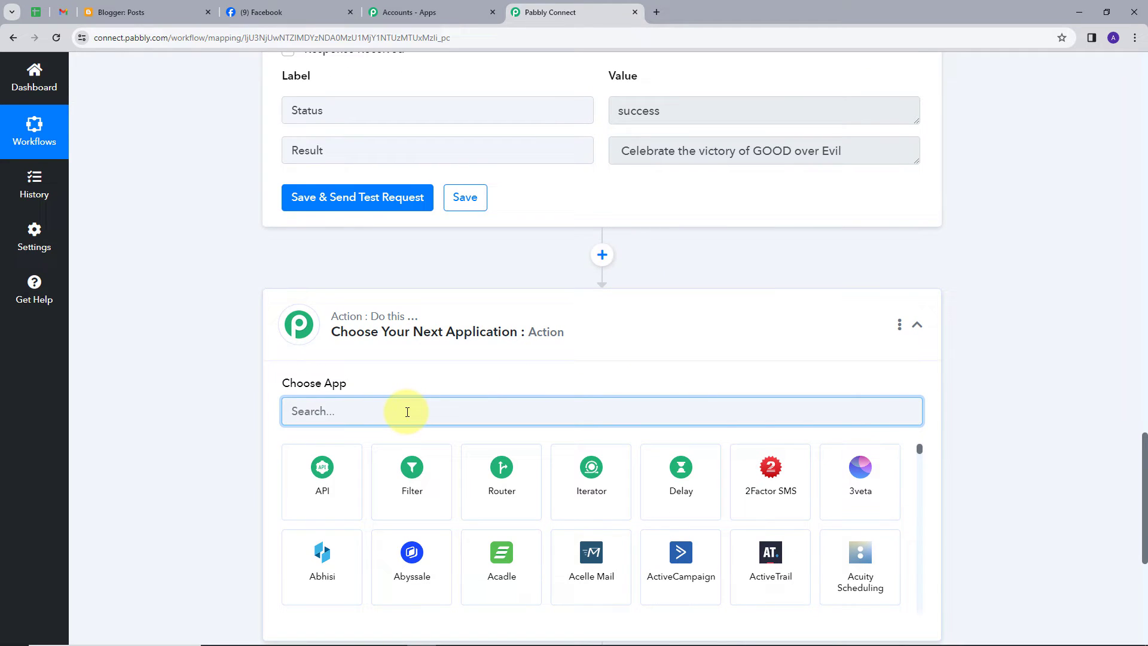
{"action": "type", "text": "face"}
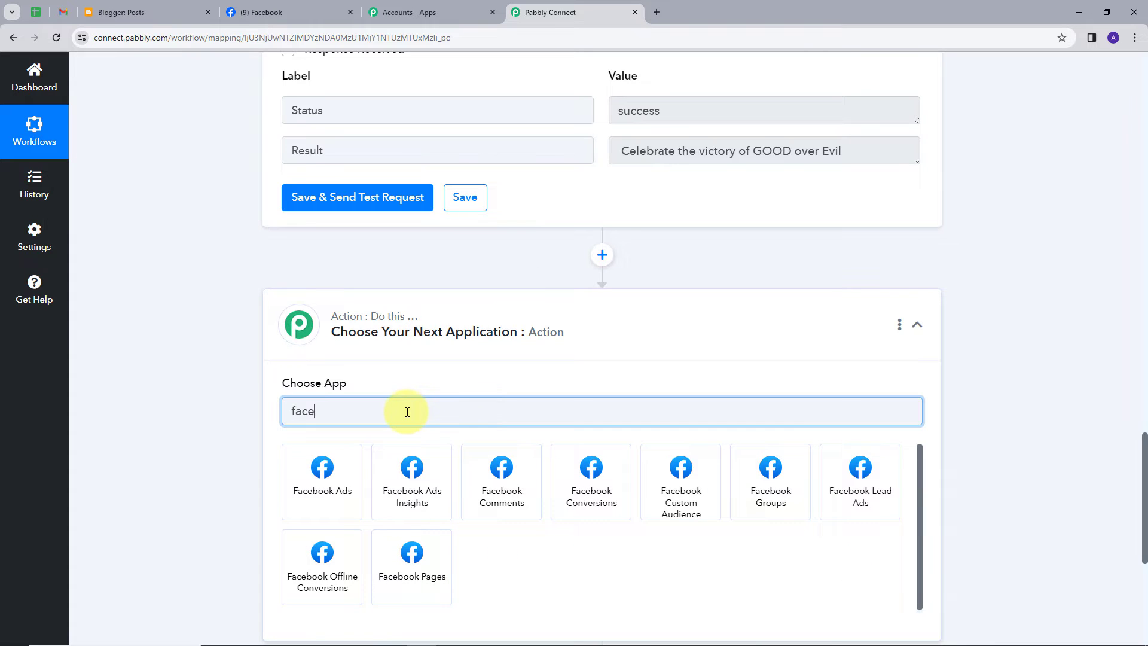
{"action": "left_click", "coordinate": [412, 556]}
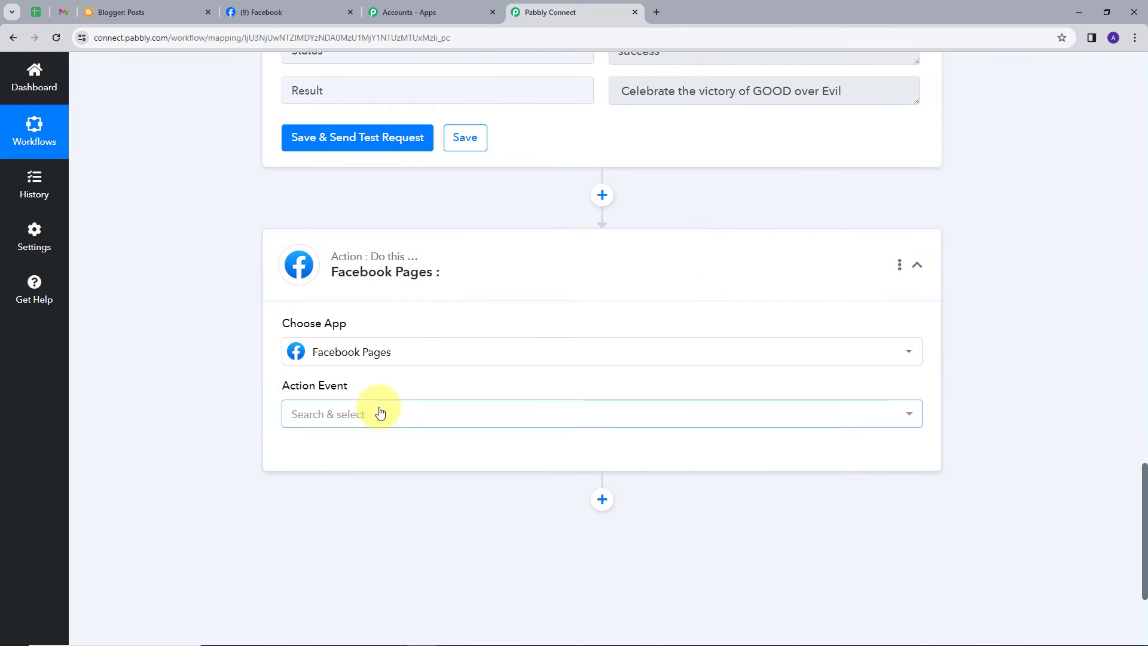
{"action": "left_click", "coordinate": [432, 414]}
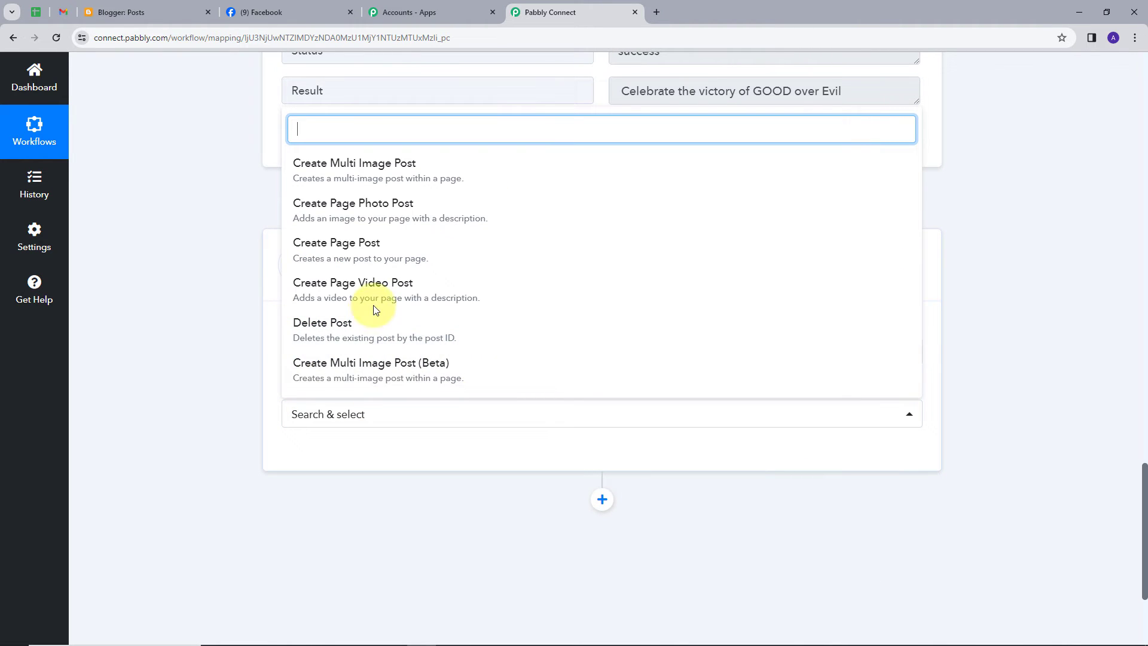
{"action": "left_click", "coordinate": [350, 256]}
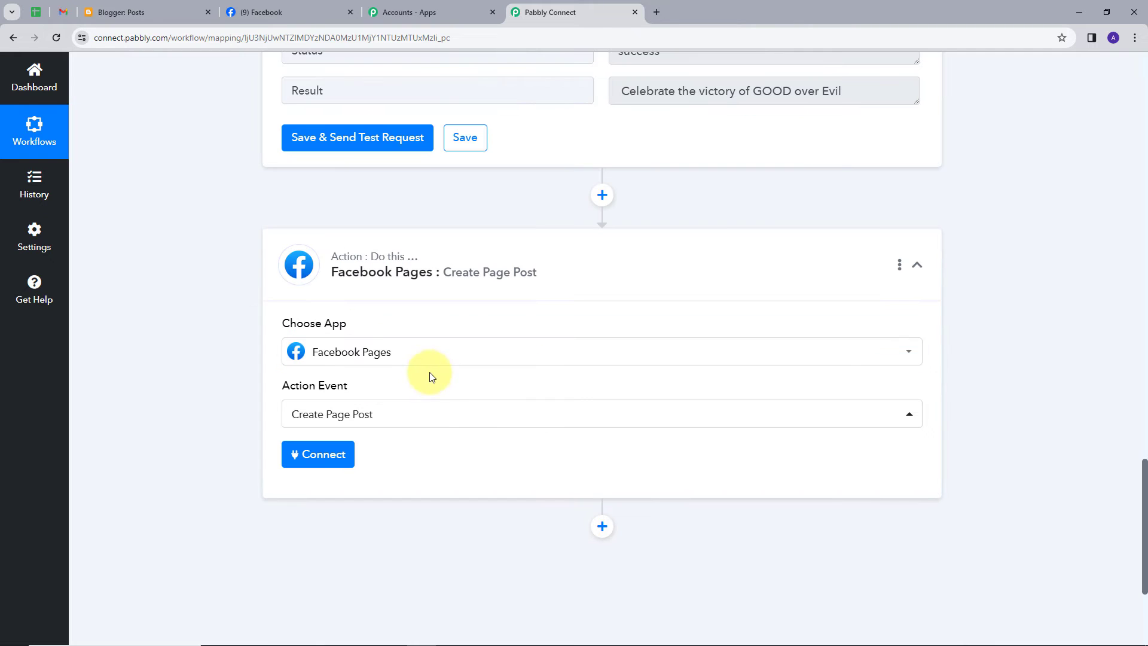
Step: Add a new Facebook Pages connection, continuing with the previously linked Facebook settings
{"action": "left_click", "coordinate": [324, 457]}
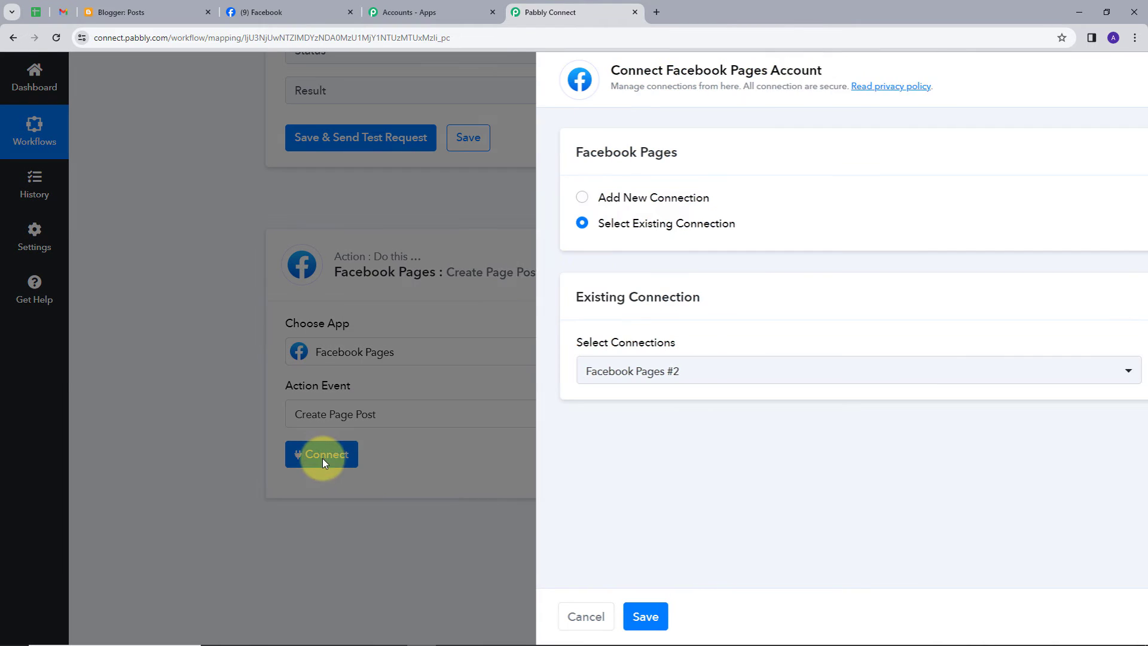
{"action": "left_click", "coordinate": [561, 205]}
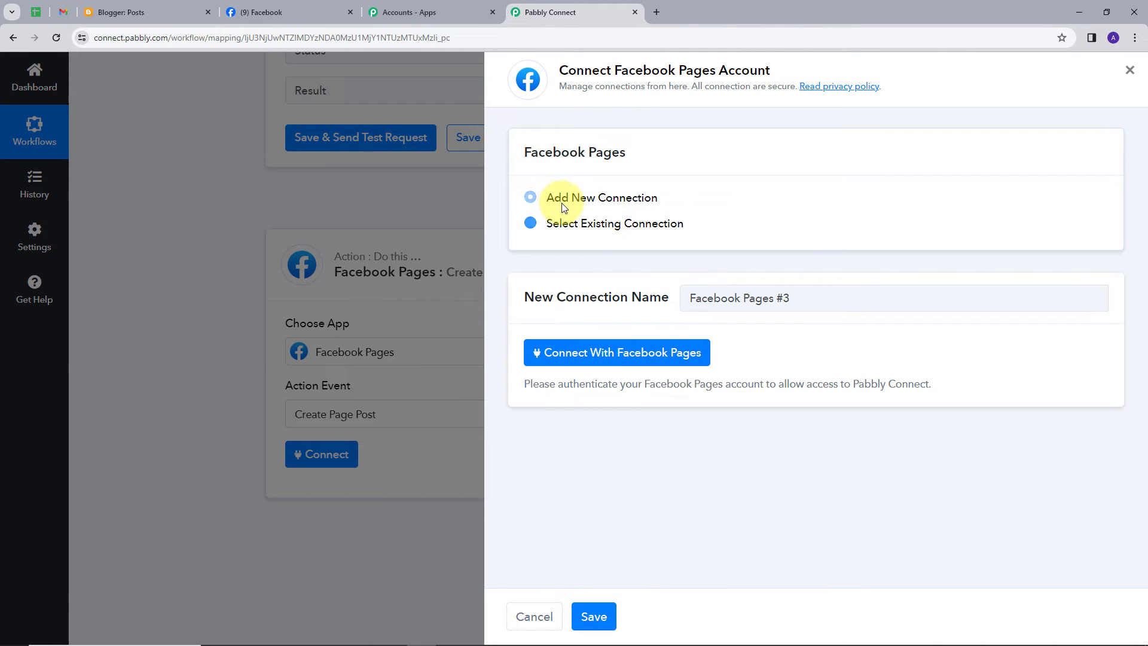
{"action": "left_click", "coordinate": [625, 363]}
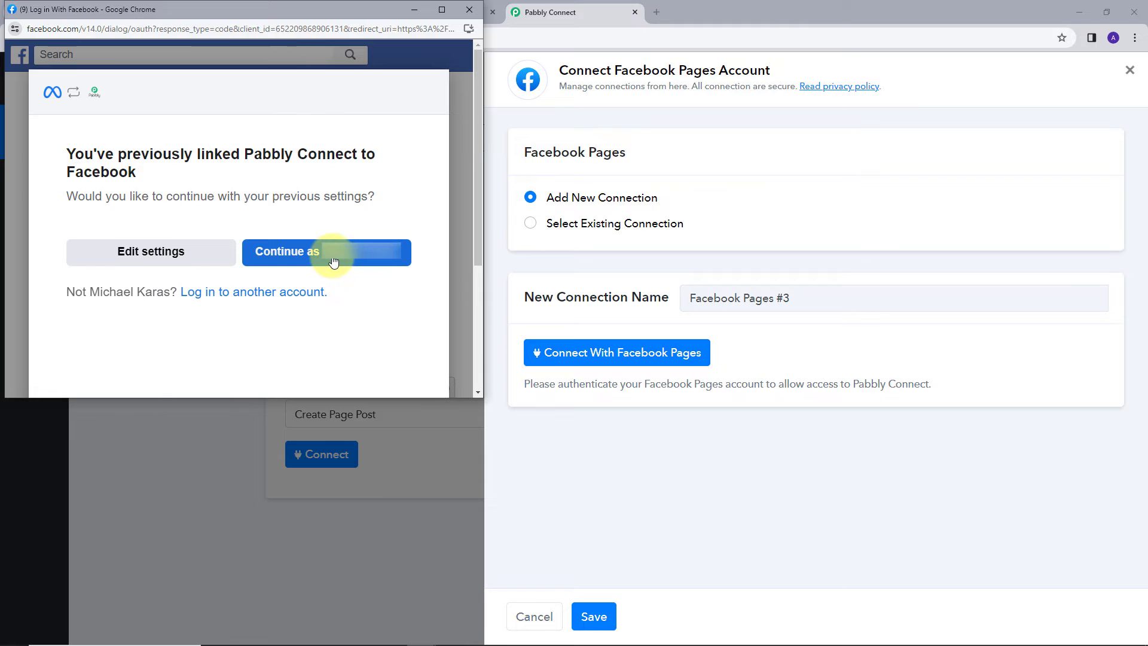
{"action": "left_click", "coordinate": [333, 263]}
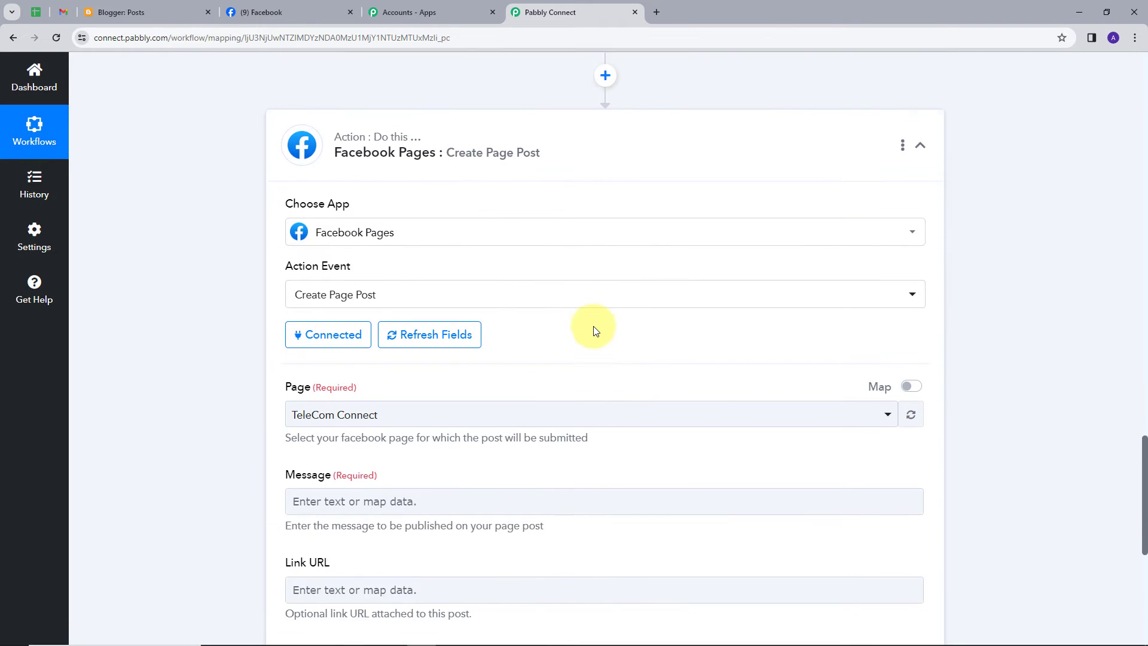
Step: Check the Facebook page's name, then set the Page field to 'Pabbly Connect'
{"action": "scroll", "coordinate": [508, 346], "scroll_direction": "down", "scroll_amount": 1}
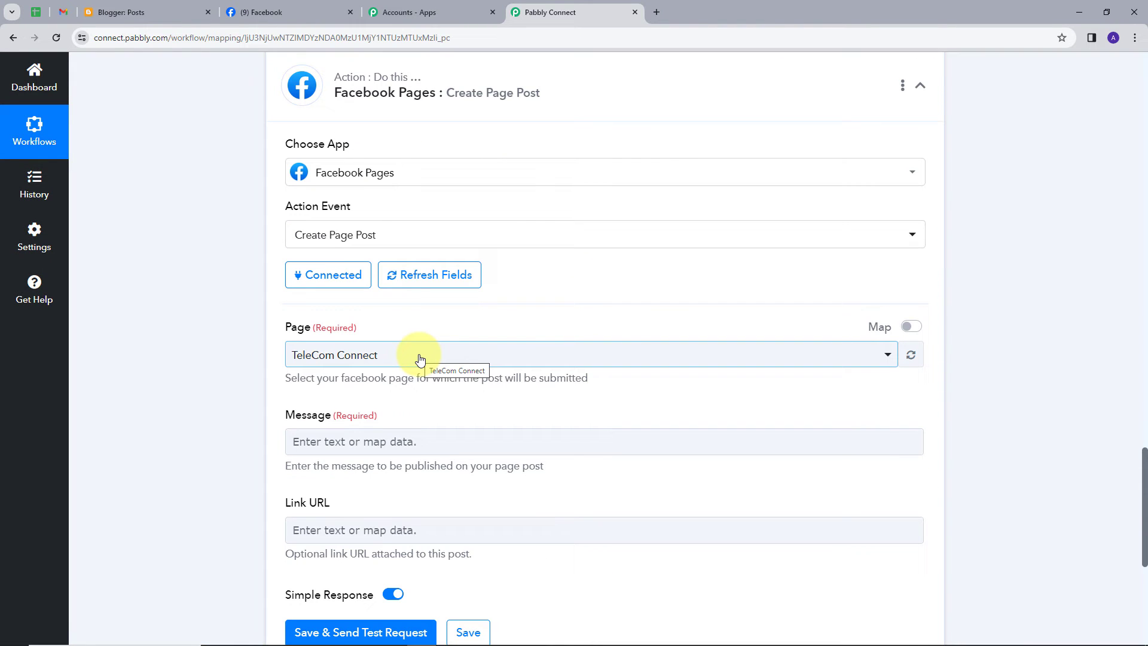
{"action": "left_click", "coordinate": [273, 12]}
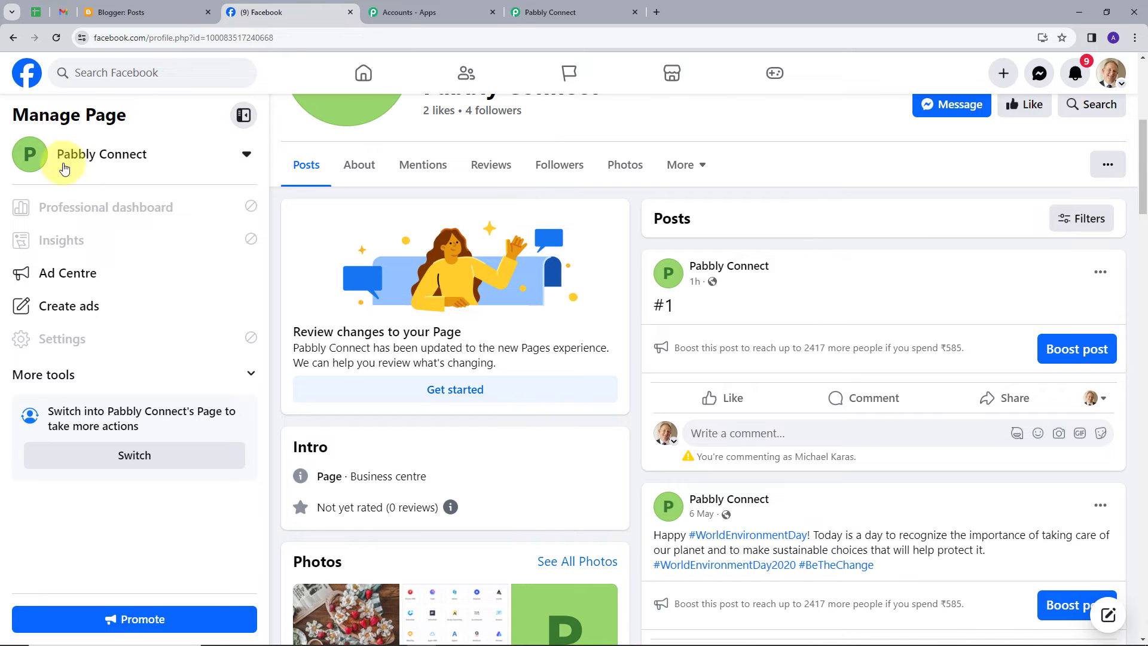
{"action": "scroll", "coordinate": [629, 371], "scroll_direction": "up", "scroll_amount": 6}
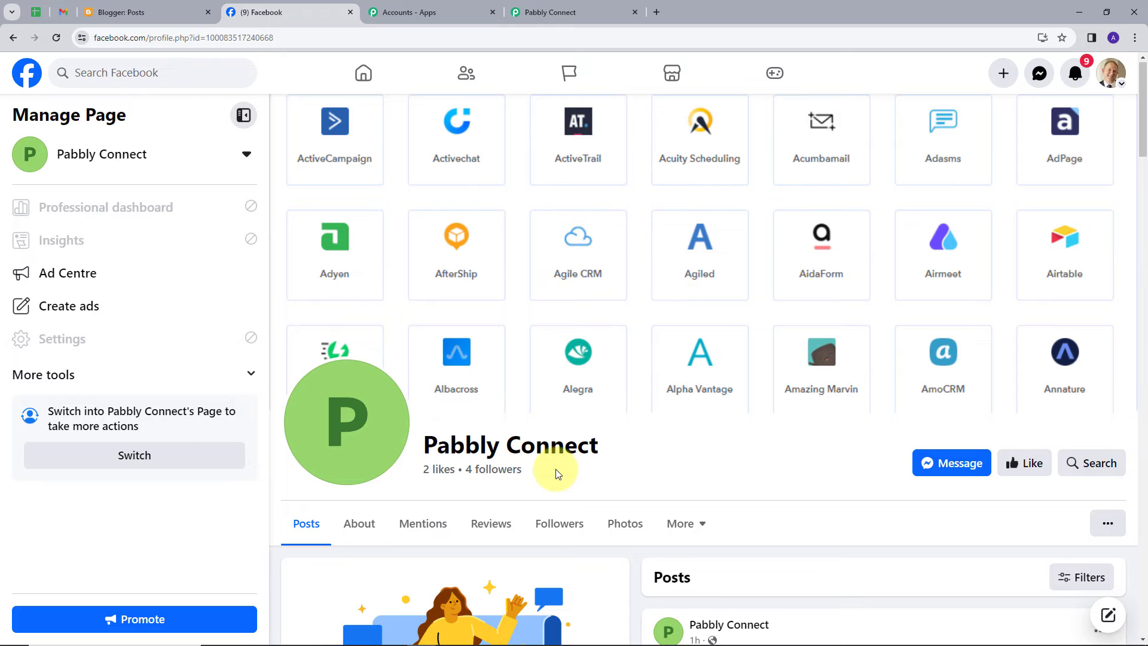
{"action": "left_click", "coordinate": [564, 13]}
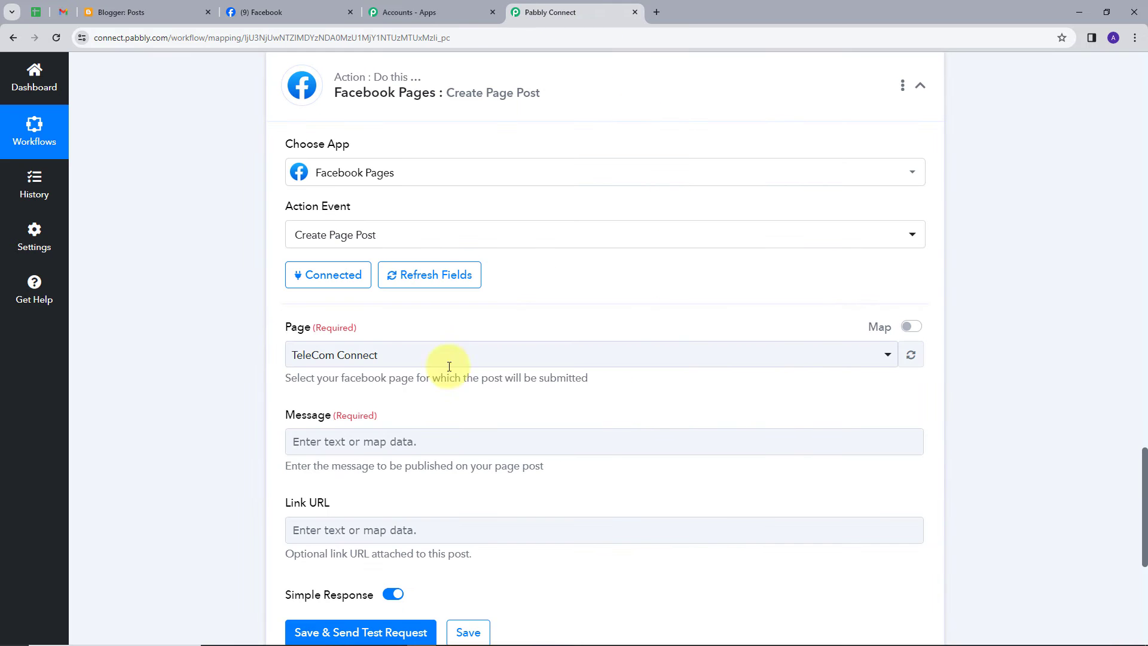
{"action": "left_click", "coordinate": [397, 356]}
{"action": "scroll", "coordinate": [358, 473], "scroll_direction": "down", "scroll_amount": 1}
{"action": "scroll", "coordinate": [358, 473], "scroll_direction": "down", "scroll_amount": 5}
{"action": "left_click", "coordinate": [358, 502]}
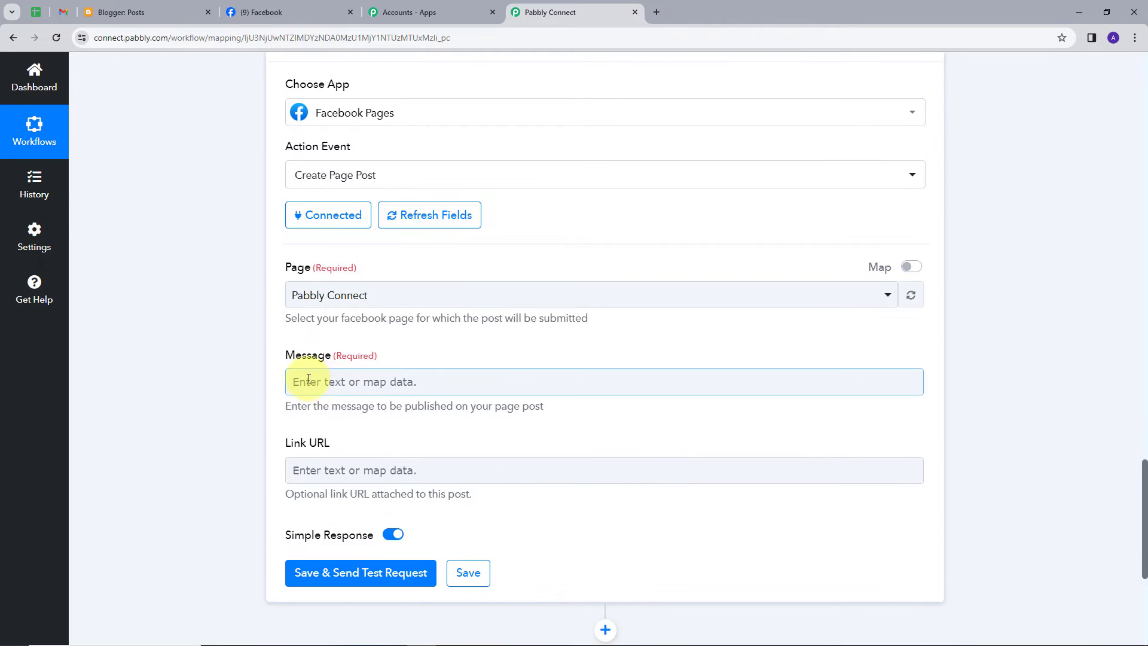
Step: Fill the Message with the Blogger post Title, a line break, then the Strip HTML Tags Result
{"action": "left_click", "coordinate": [445, 383]}
{"action": "scroll", "coordinate": [447, 378], "scroll_direction": "up", "scroll_amount": 1}
{"action": "scroll", "coordinate": [418, 367], "scroll_direction": "down", "scroll_amount": 1}
{"action": "left_click", "coordinate": [433, 382]}
{"action": "scroll", "coordinate": [505, 395], "scroll_direction": "down", "scroll_amount": 1}
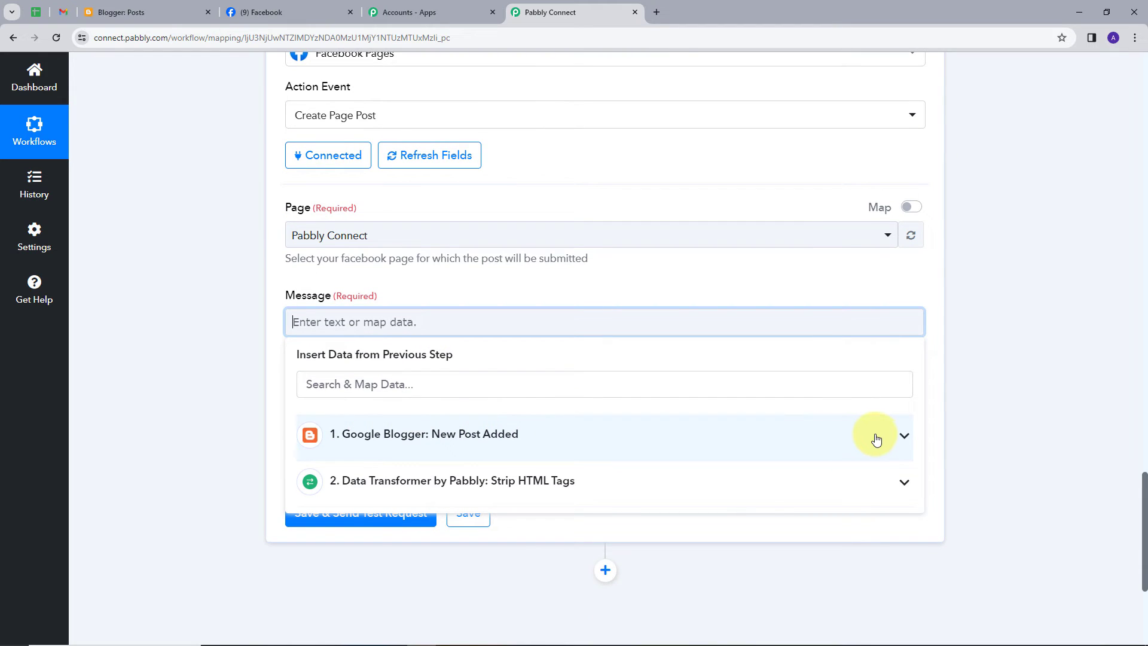
{"action": "left_click", "coordinate": [826, 441]}
{"action": "left_click", "coordinate": [422, 383]}
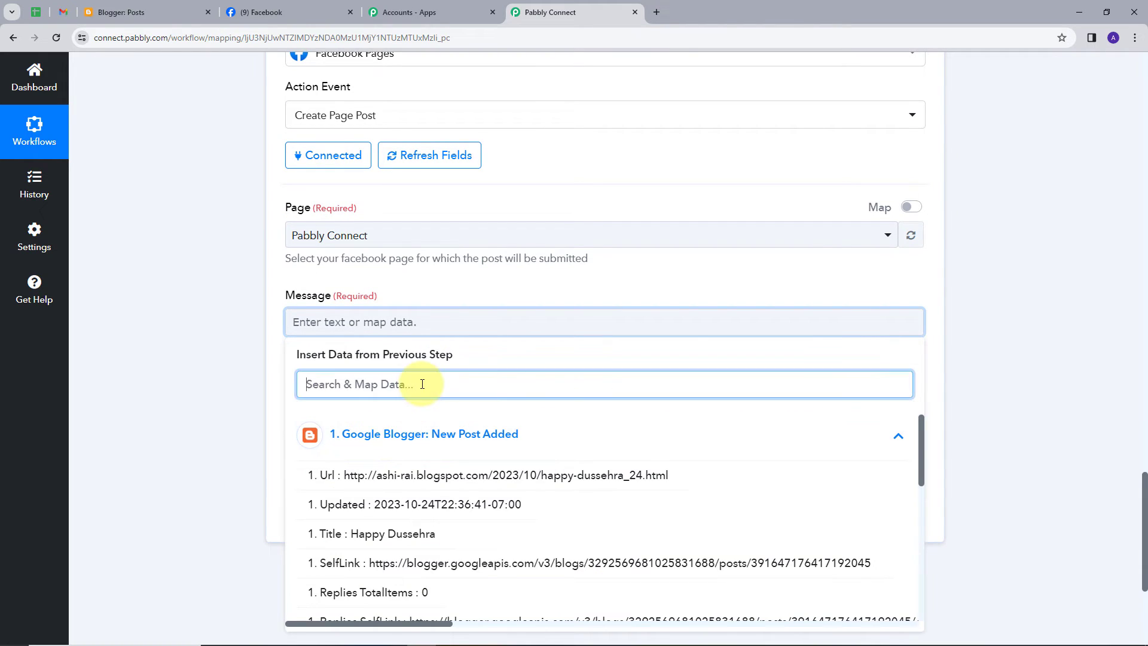
{"action": "type", "text": "ti"}
{"action": "left_click", "coordinate": [413, 402]}
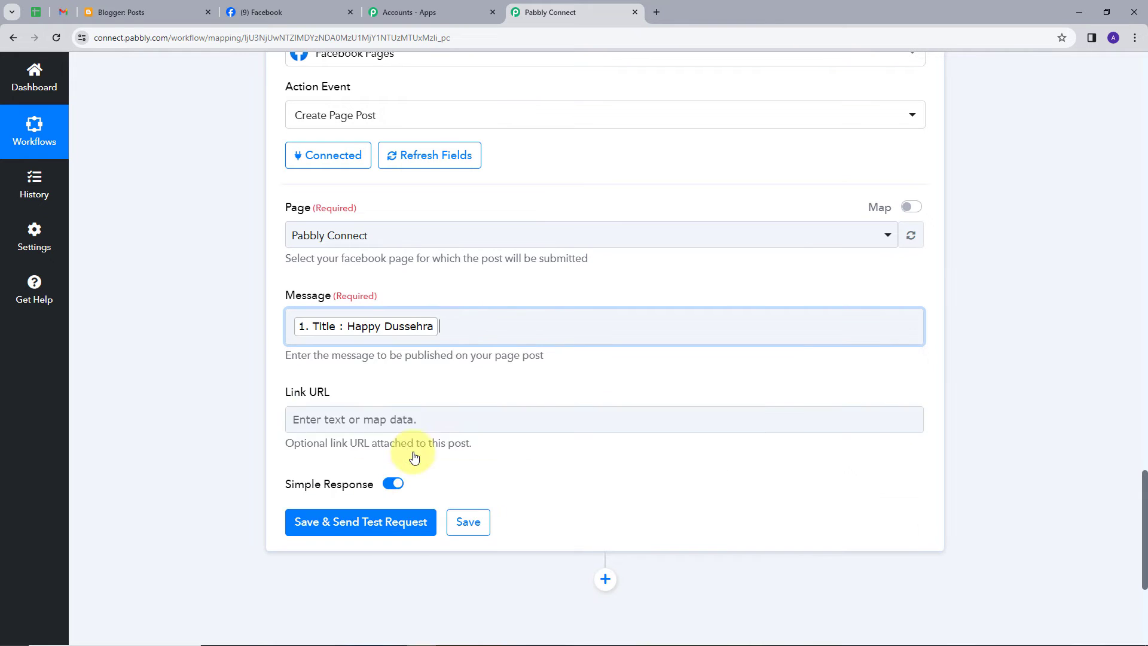
{"action": "key", "text": "Return"}
{"action": "key", "text": "Return"}
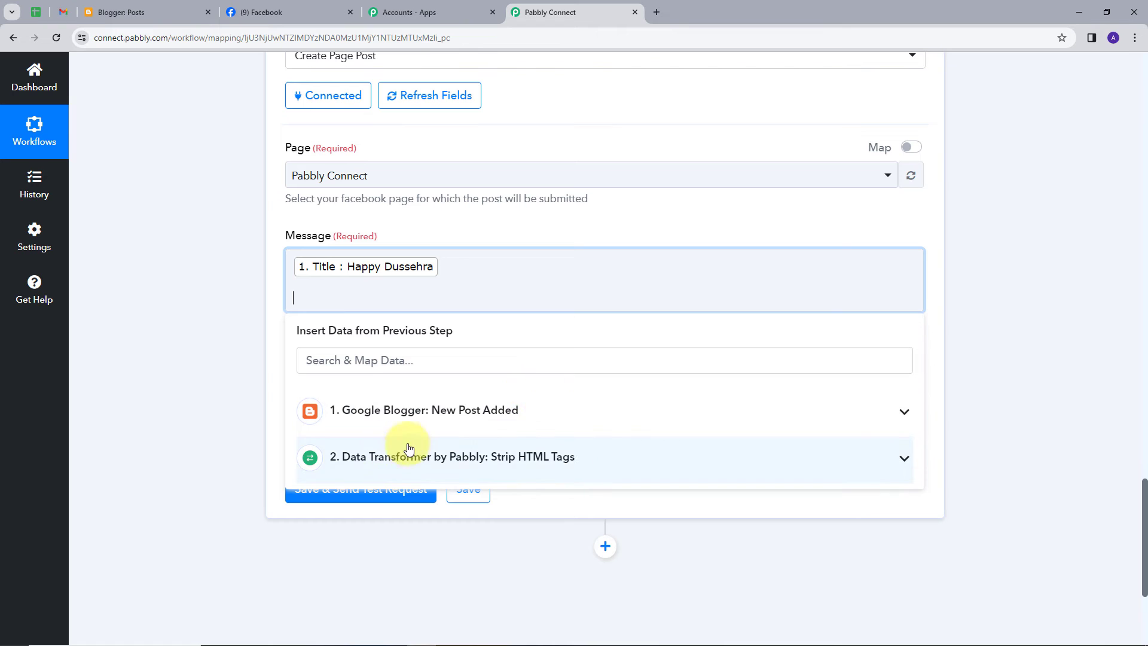
{"action": "left_click", "coordinate": [580, 472]}
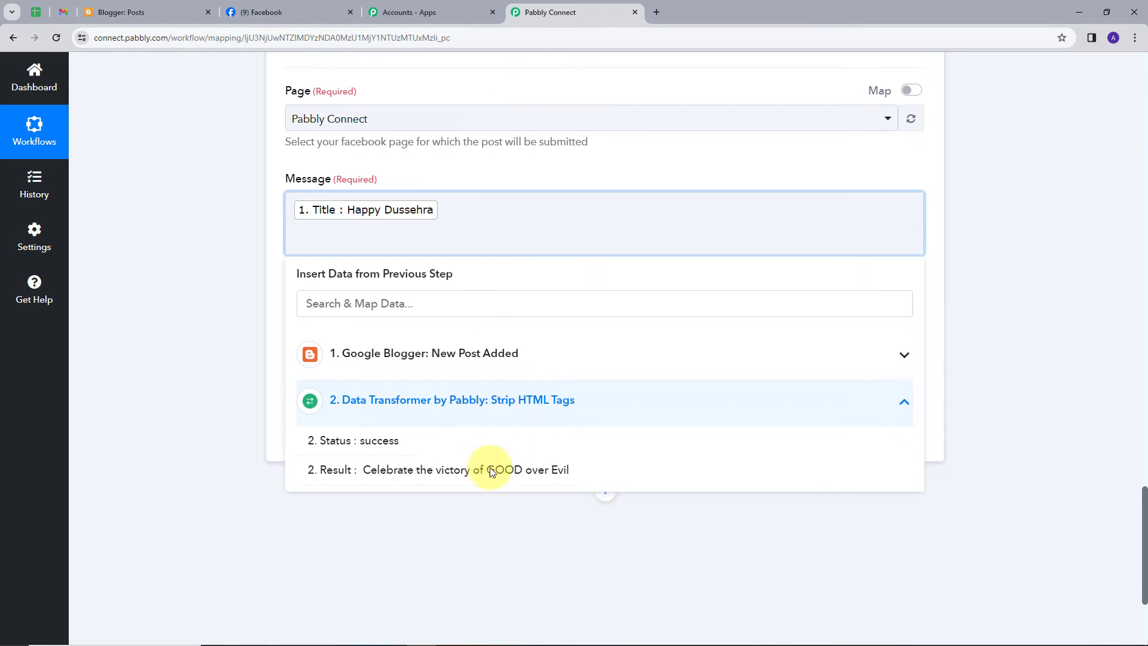
{"action": "left_click", "coordinate": [379, 469]}
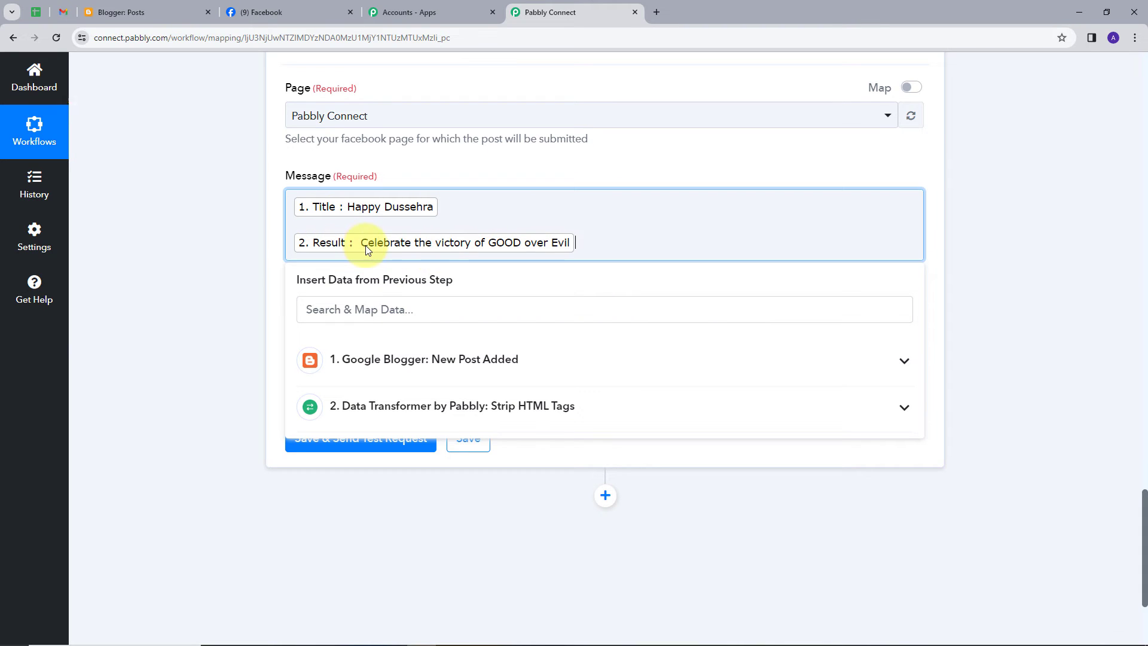
{"action": "left_click", "coordinate": [584, 172]}
Step: Map the Blogger post's Images 0 Url into the Link URL field
{"action": "scroll", "coordinate": [558, 198], "scroll_direction": "down", "scroll_amount": 1}
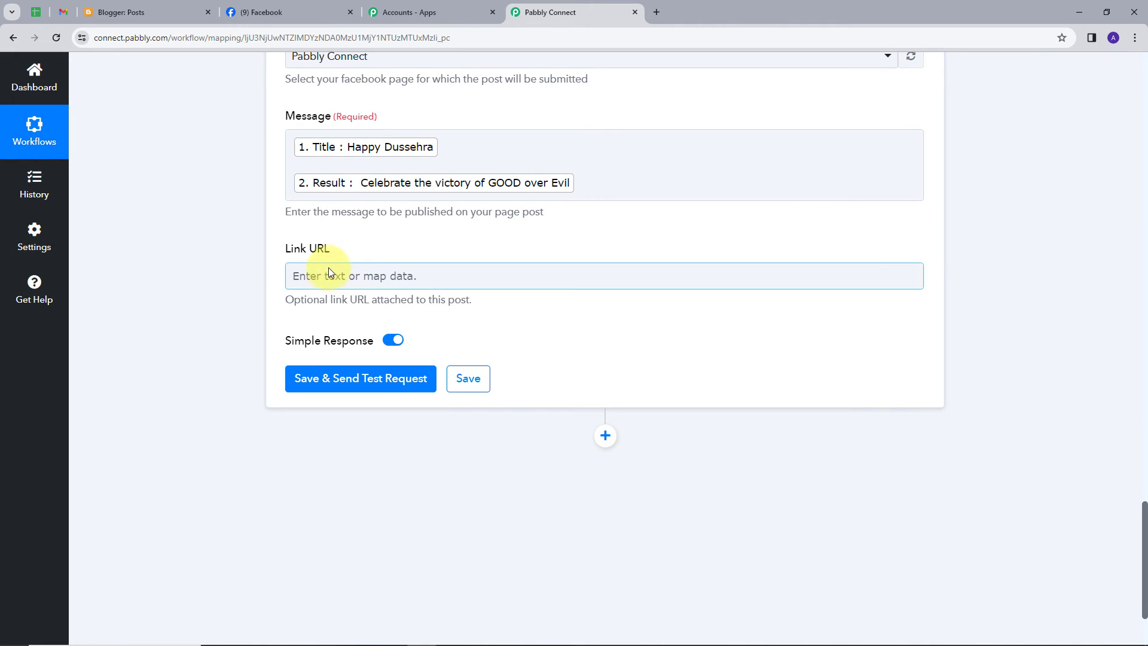
{"action": "left_click", "coordinate": [455, 273]}
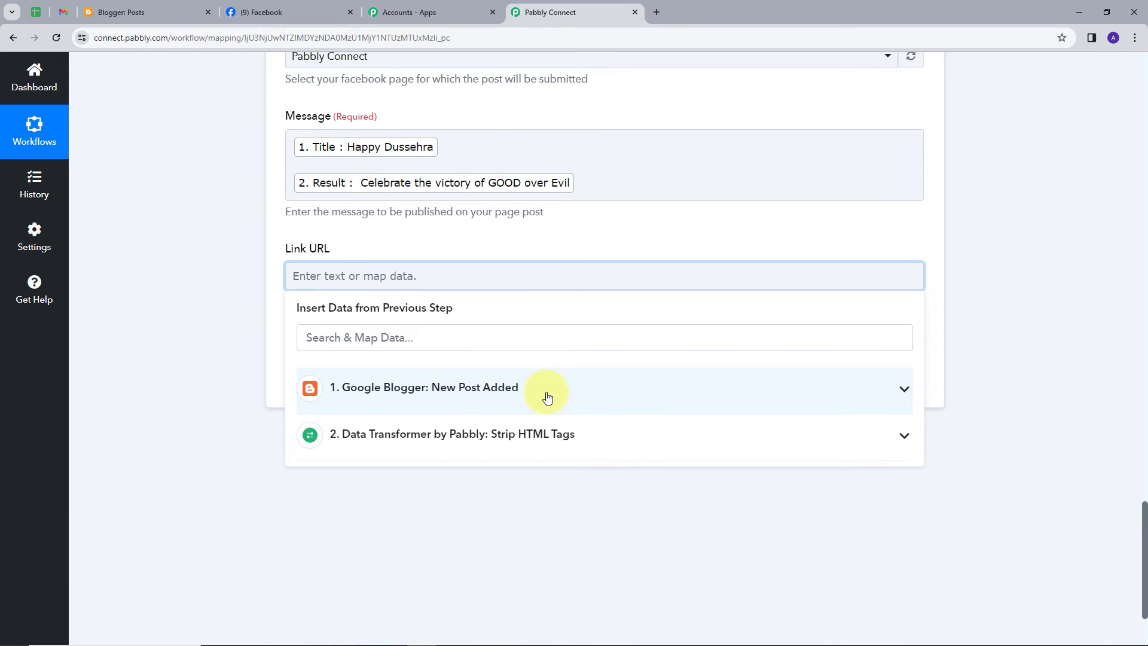
{"action": "left_click", "coordinate": [656, 394]}
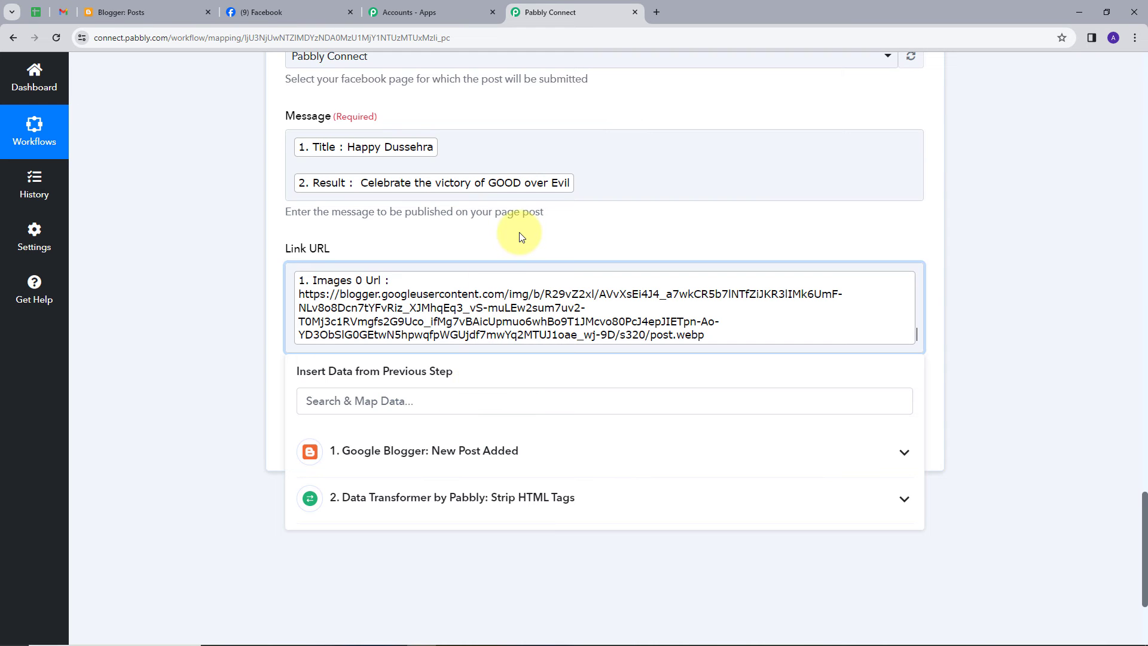
{"action": "left_click", "coordinate": [520, 236]}
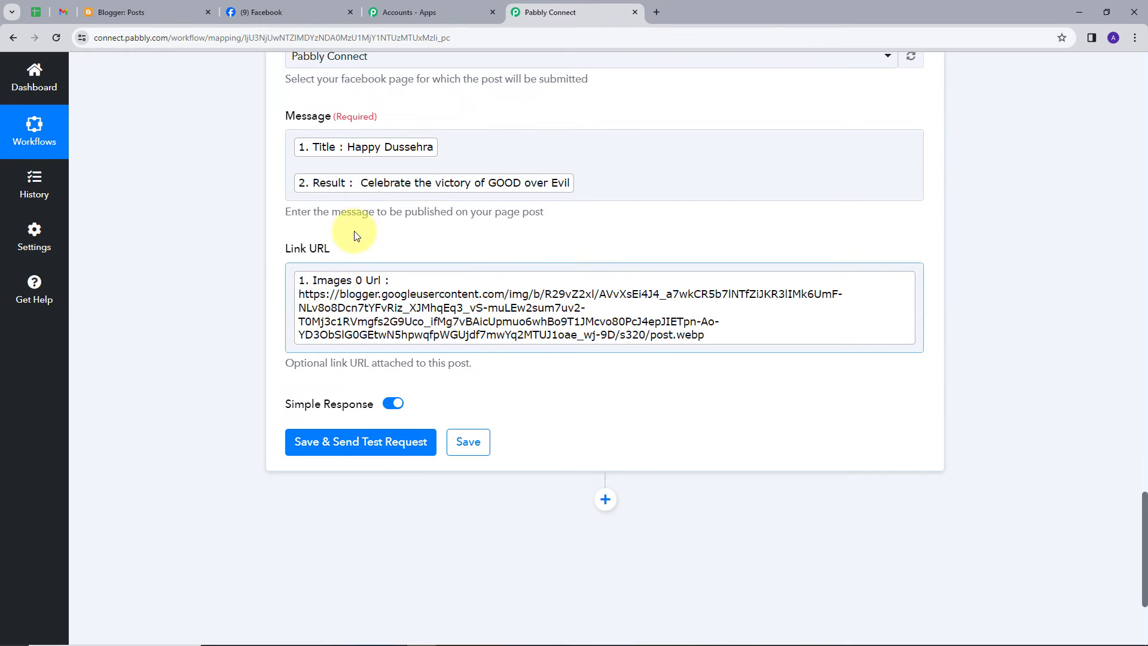
Step: Save the Facebook step and send a test request, getting back the new post's Id
{"action": "scroll", "coordinate": [349, 252], "scroll_direction": "up", "scroll_amount": 2}
{"action": "scroll", "coordinate": [419, 317], "scroll_direction": "down", "scroll_amount": 1}
{"action": "scroll", "coordinate": [627, 472], "scroll_direction": "up", "scroll_amount": 3}
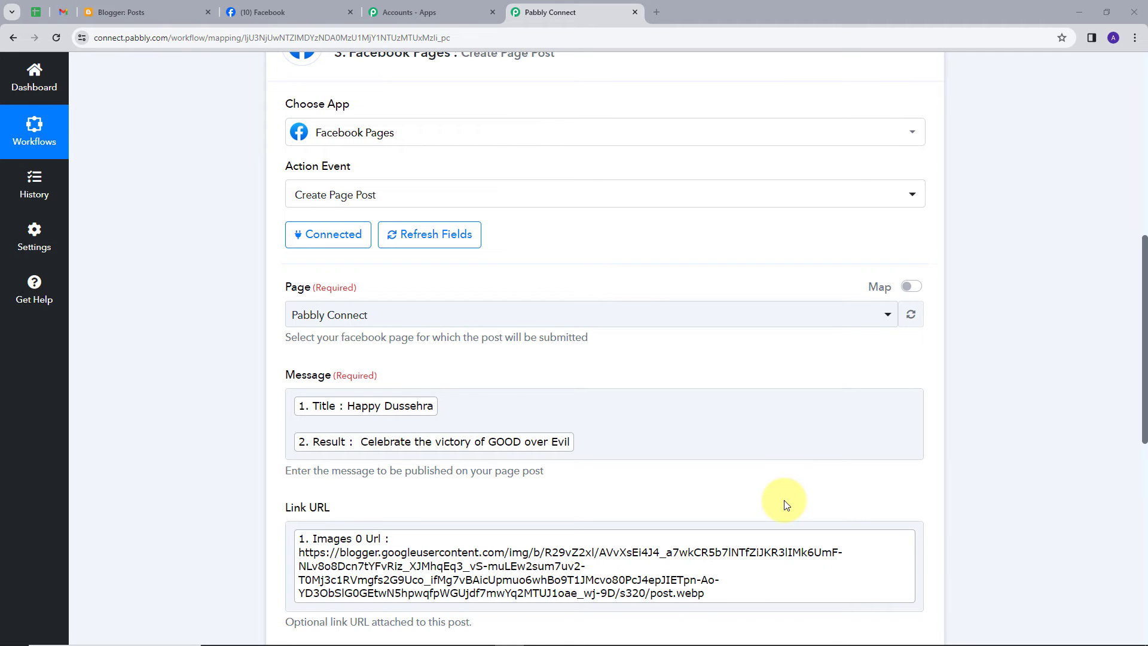
{"action": "scroll", "coordinate": [786, 505], "scroll_direction": "down", "scroll_amount": 3}
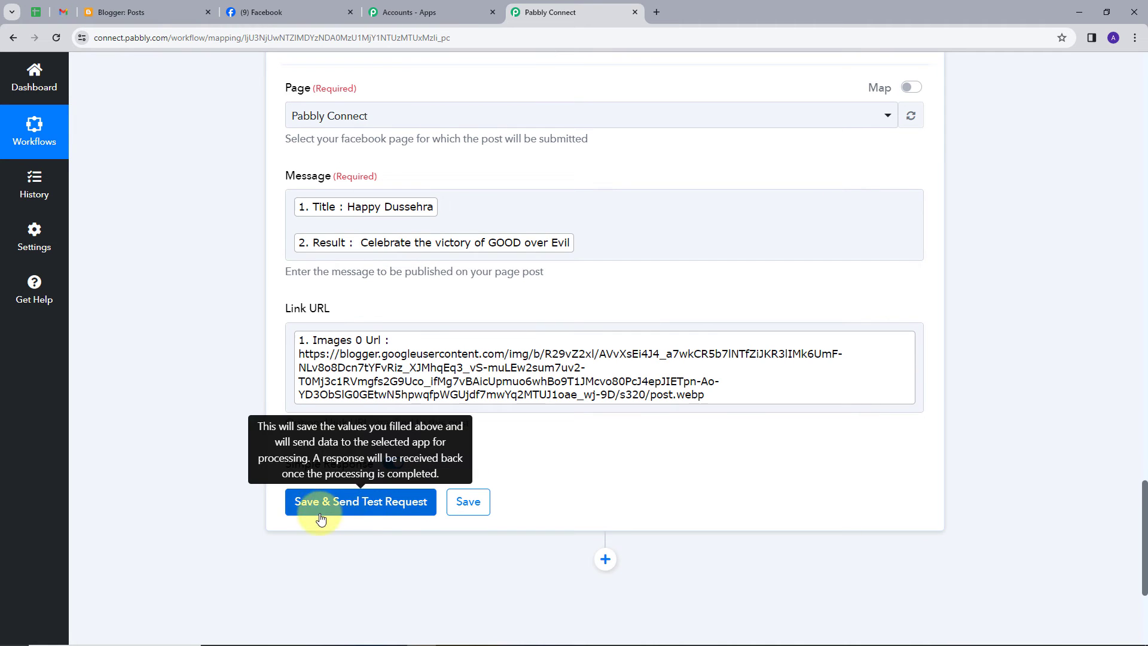
{"action": "left_click", "coordinate": [359, 508]}
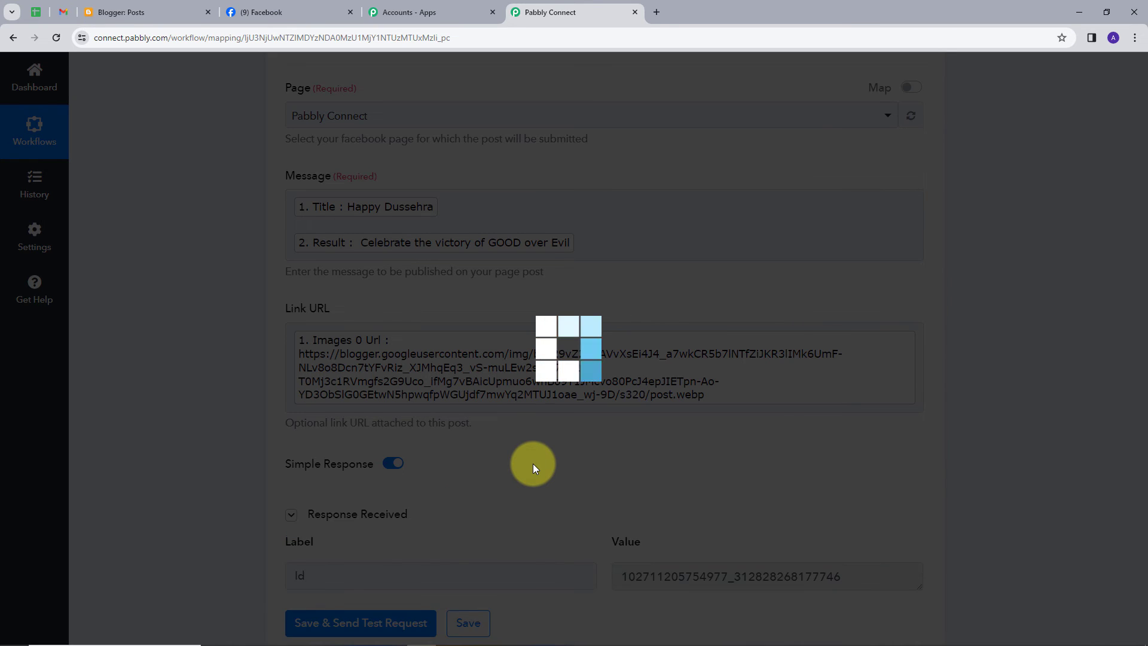
{"action": "scroll", "coordinate": [533, 464], "scroll_direction": "down", "scroll_amount": 1}
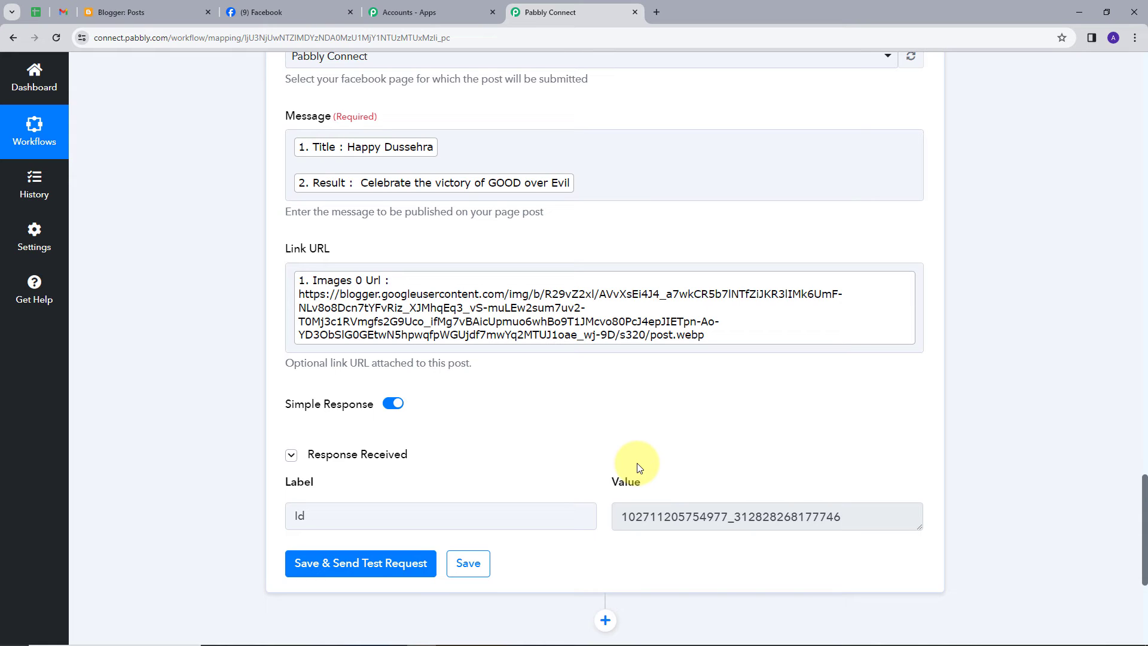
Step: Reload the Facebook page and scroll to the new Happy Dussehra post
{"action": "left_click", "coordinate": [275, 12]}
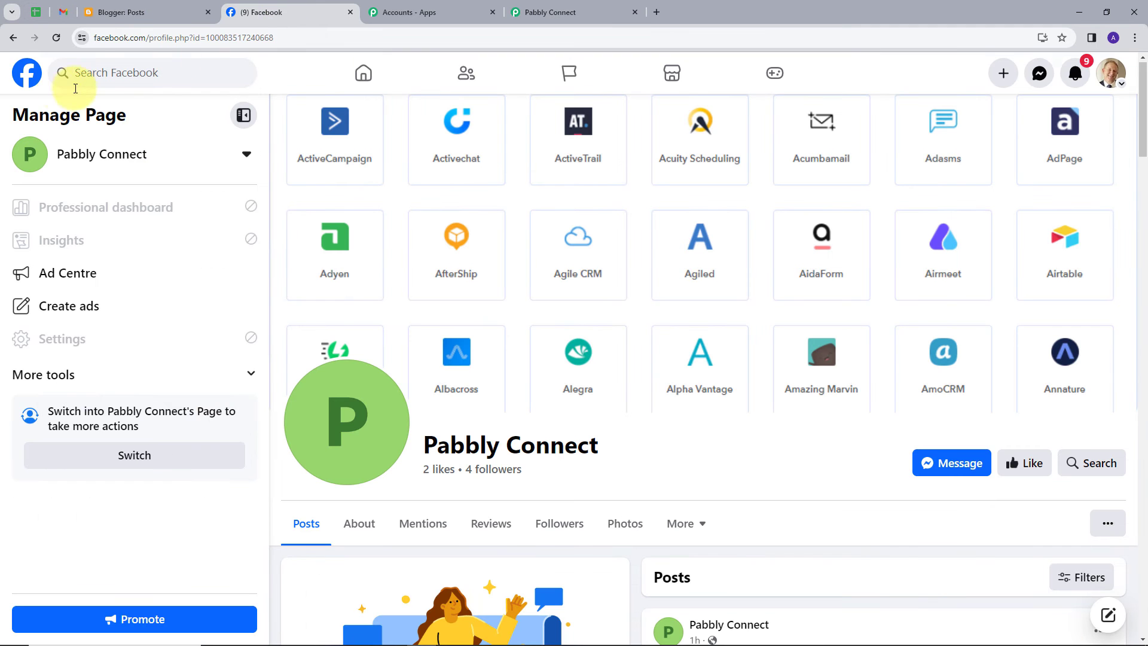
{"action": "left_click", "coordinate": [57, 37]}
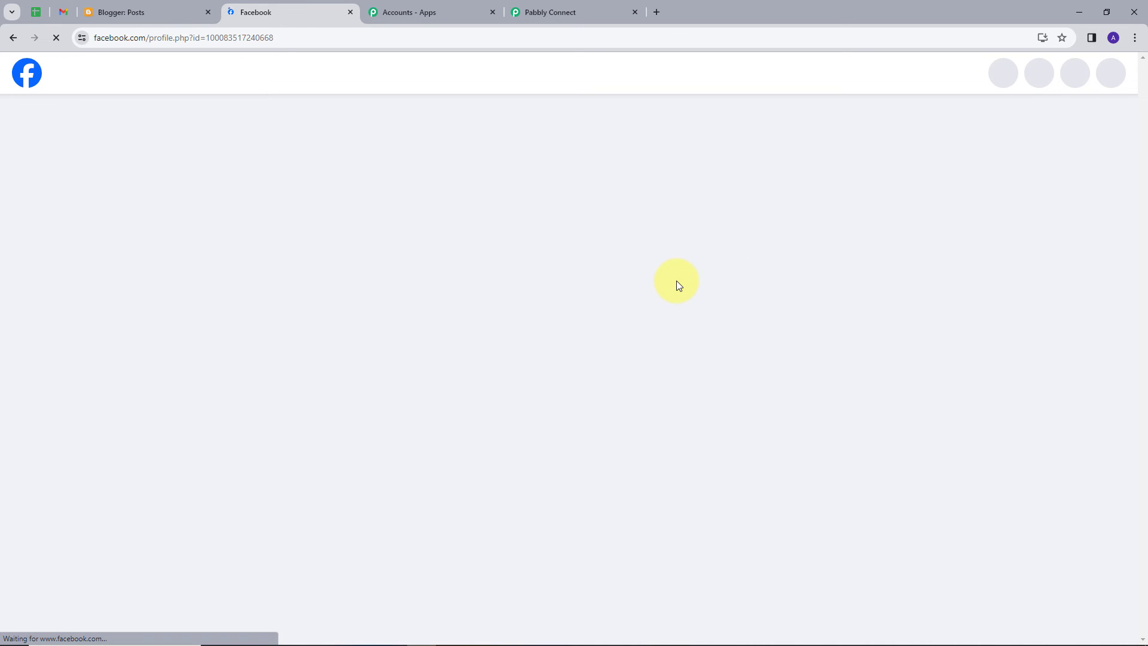
{"action": "scroll", "coordinate": [676, 281], "scroll_direction": "down", "scroll_amount": 6}
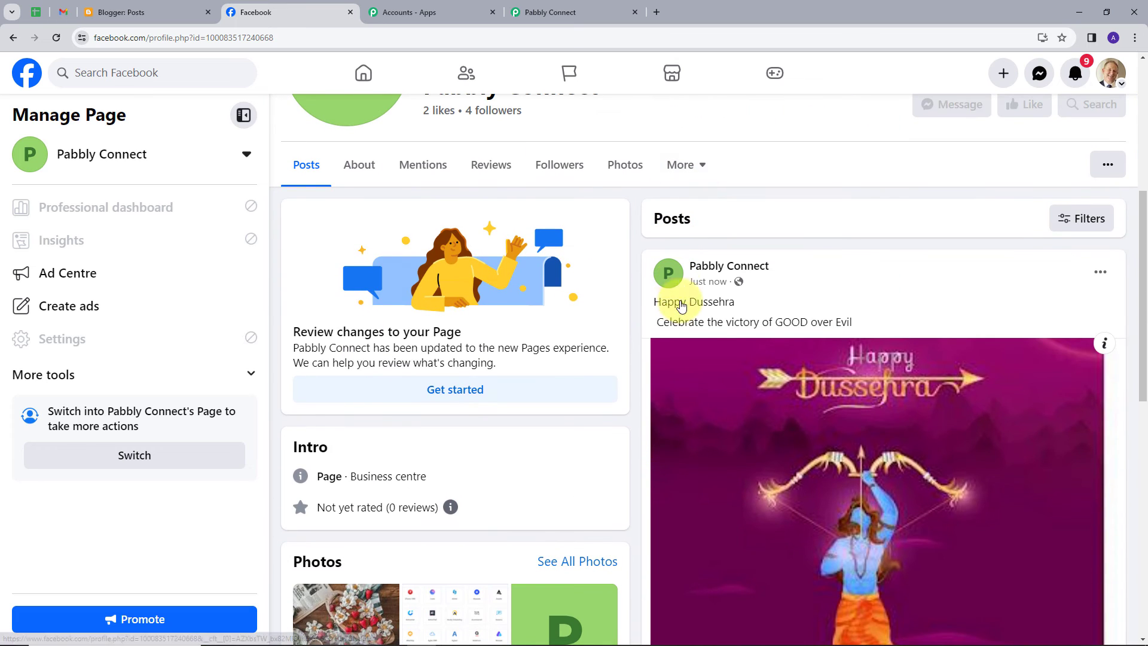
{"action": "scroll", "coordinate": [817, 329], "scroll_direction": "down", "scroll_amount": 1}
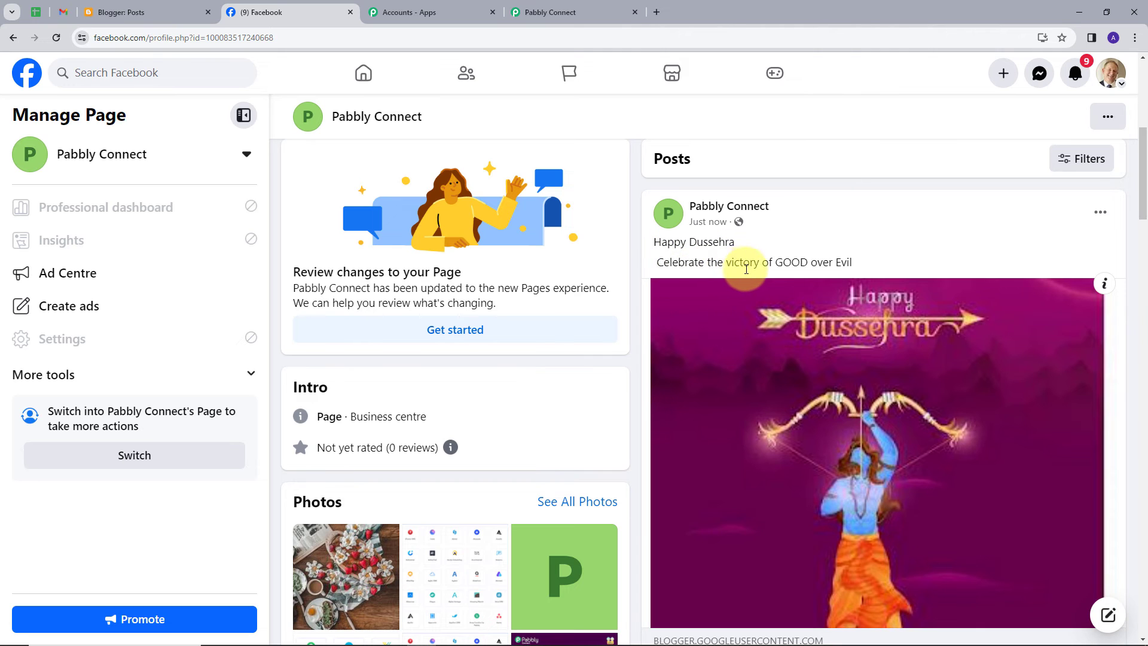
{"action": "scroll", "coordinate": [889, 266], "scroll_direction": "down", "scroll_amount": 3}
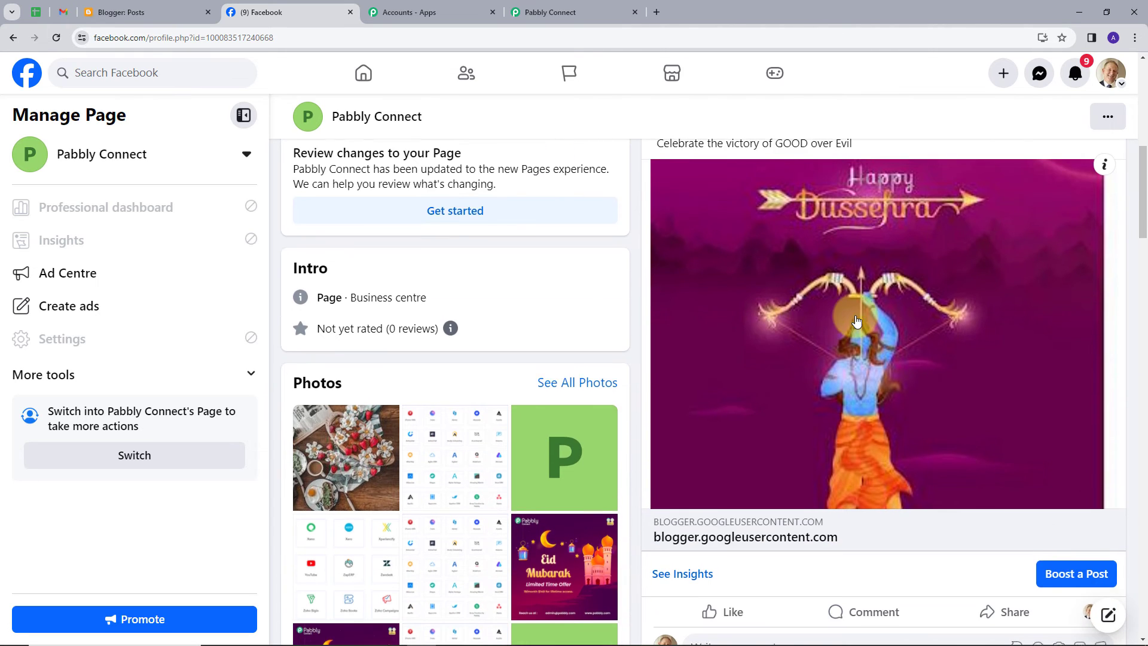
{"action": "scroll", "coordinate": [855, 316], "scroll_direction": "up", "scroll_amount": 3}
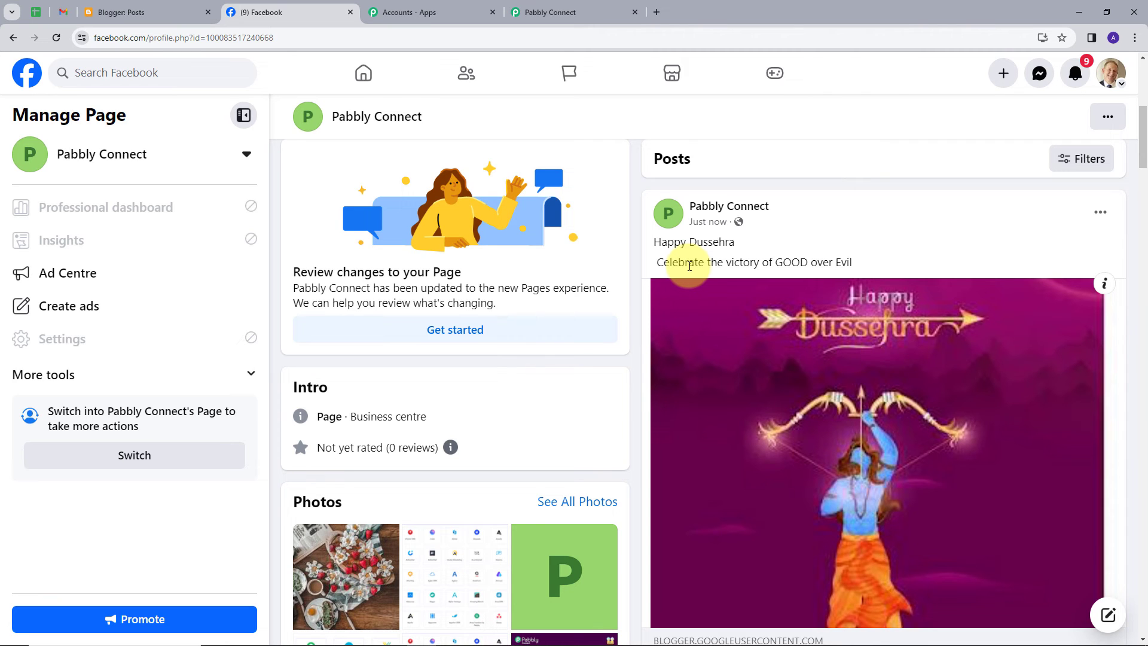
Step: Compare the Facebook post with the Blogger posts list, then return to Facebook
{"action": "left_click", "coordinate": [139, 12]}
{"action": "left_click", "coordinate": [251, 8]}
{"action": "left_click", "coordinate": [159, 9]}
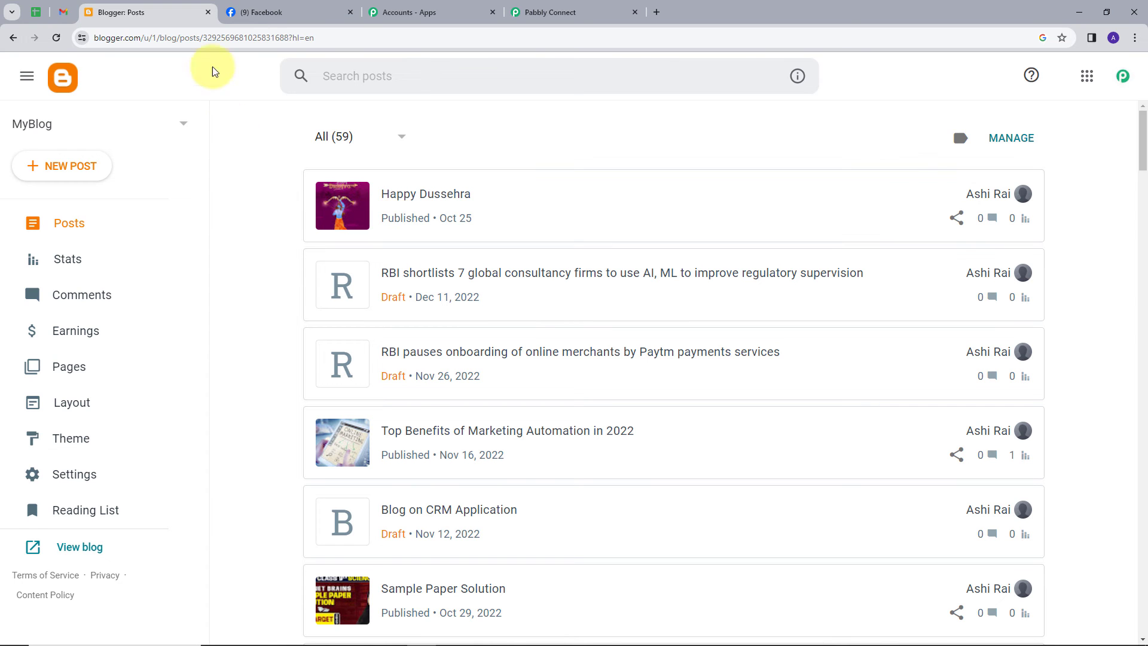
{"action": "left_click", "coordinate": [257, 12]}
{"action": "scroll", "coordinate": [761, 295], "scroll_direction": "down", "scroll_amount": 1}
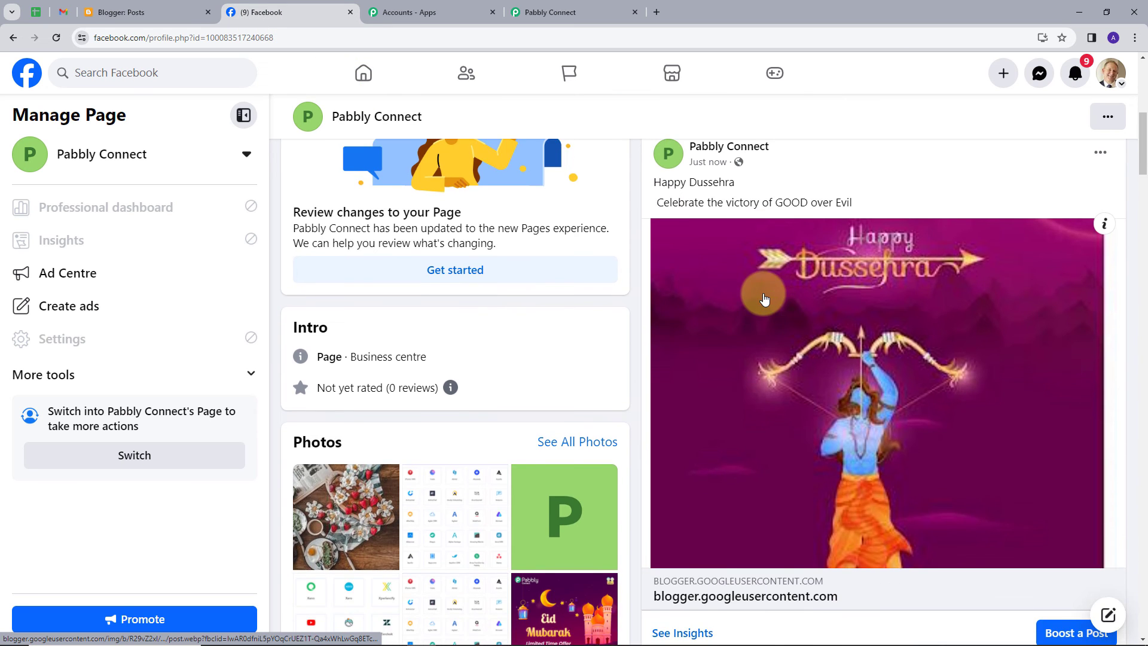
{"action": "scroll", "coordinate": [760, 297], "scroll_direction": "up", "scroll_amount": 8}
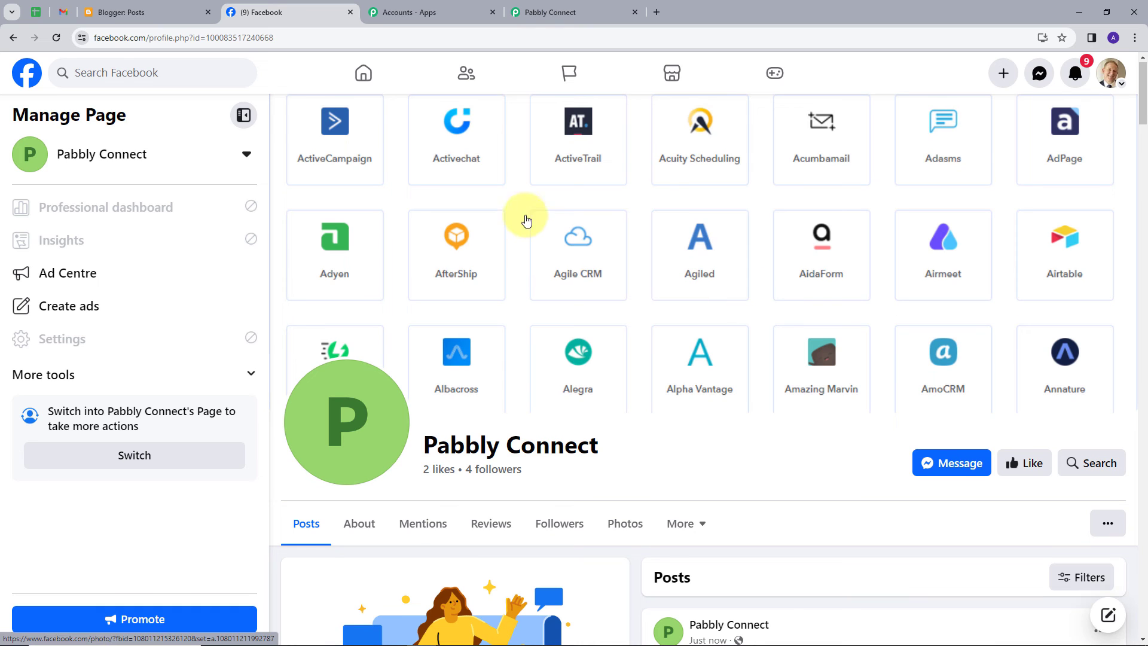
Step: Review the workflow's steps: Blogger New Post Added, Strip HTML Tags, Facebook Create Page Post
{"action": "left_click", "coordinate": [562, 12]}
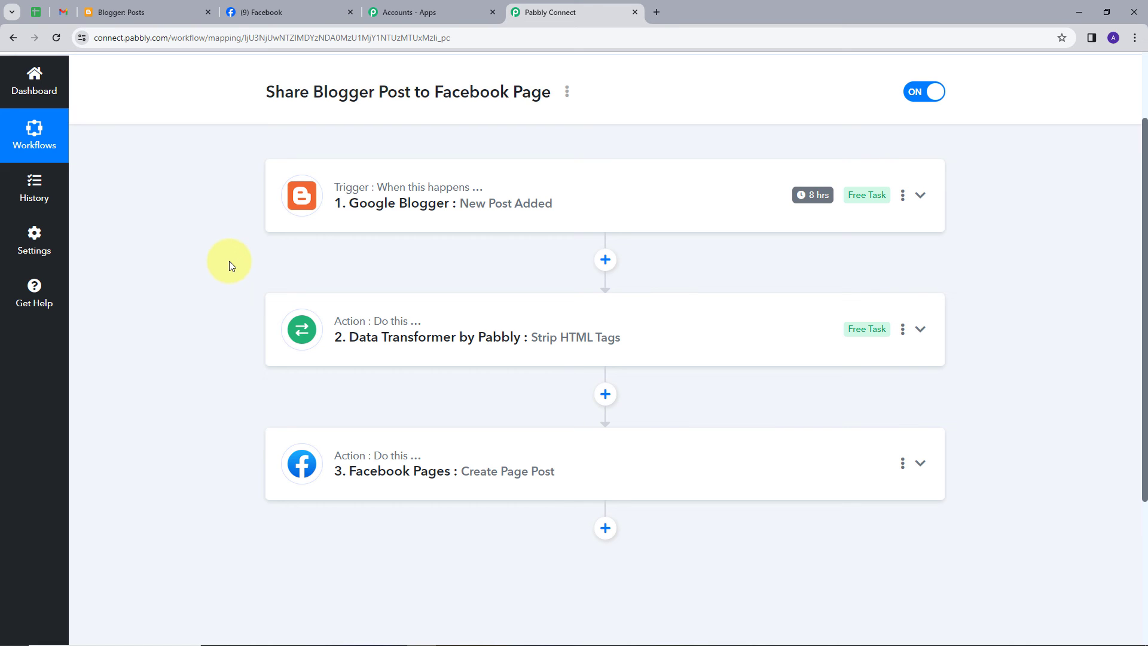
{"action": "scroll", "coordinate": [230, 263], "scroll_direction": "down", "scroll_amount": 1}
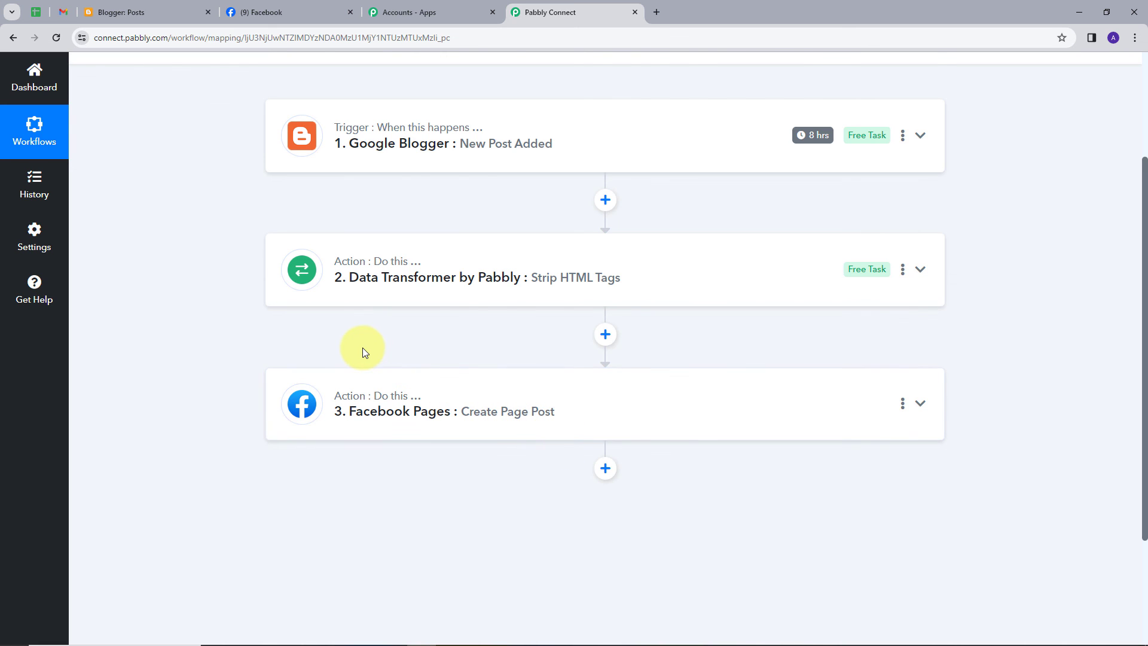
{"action": "scroll", "coordinate": [364, 350], "scroll_direction": "up", "scroll_amount": 1}
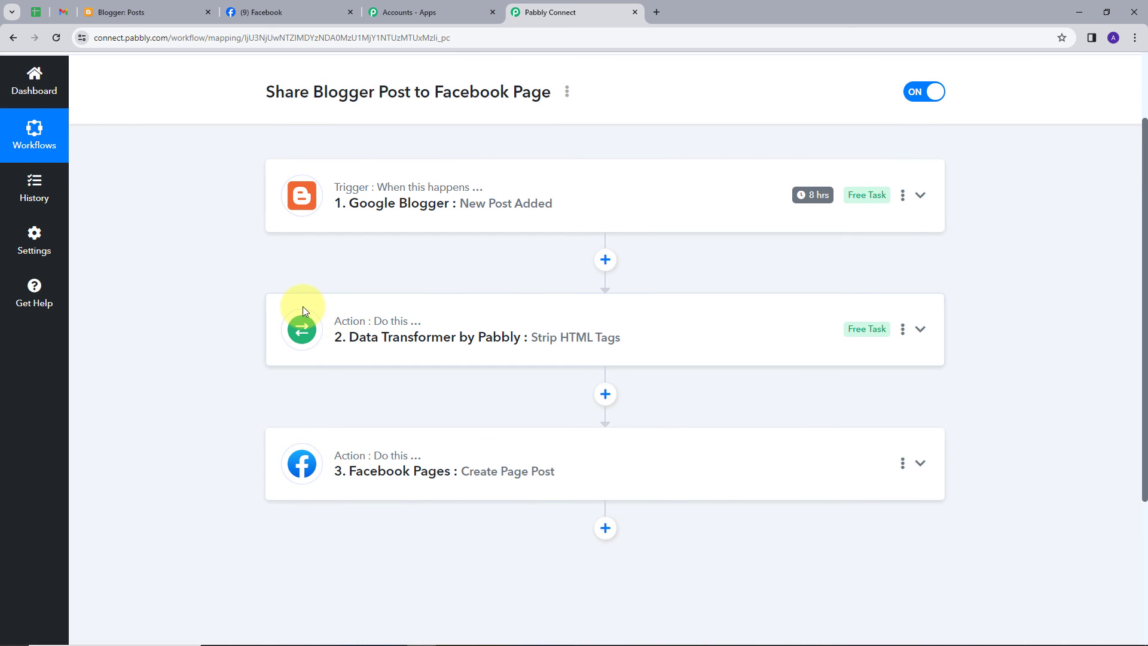